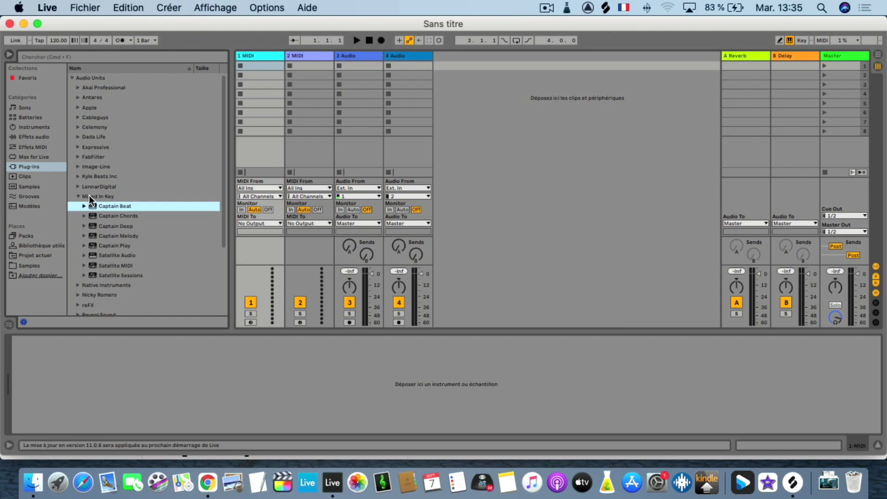
Step: Load Captain Chords onto a new MIDI track and start it with a randomized key and scale
{"action": "left_click", "coordinate": [123, 216]}
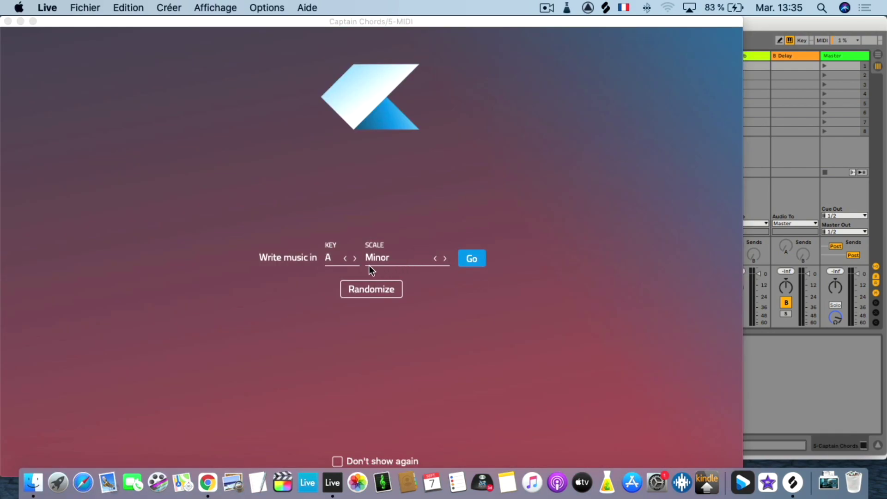
{"action": "left_click", "coordinate": [331, 256]}
{"action": "left_click", "coordinate": [325, 257]}
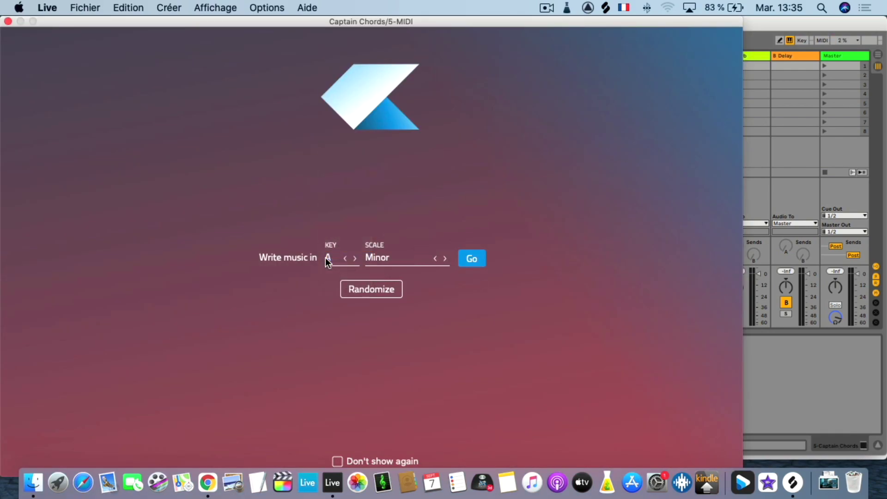
{"action": "left_click", "coordinate": [371, 259]}
{"action": "left_click", "coordinate": [376, 259]}
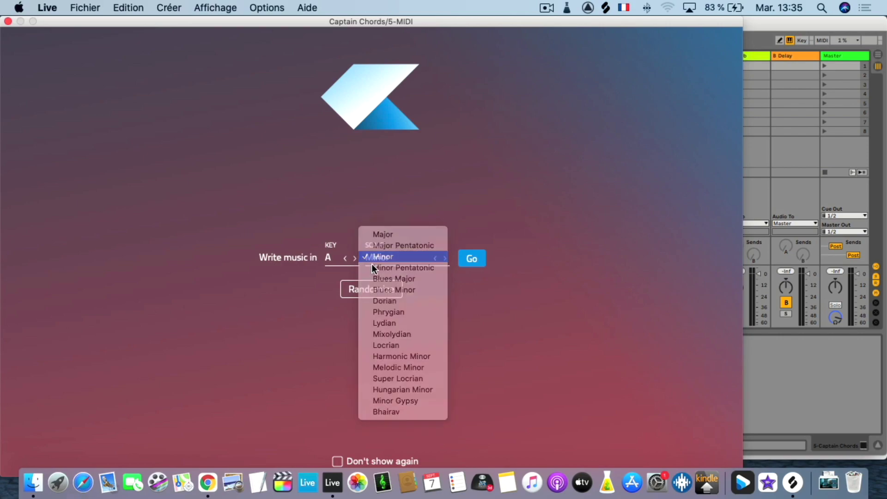
{"action": "left_click", "coordinate": [370, 294]}
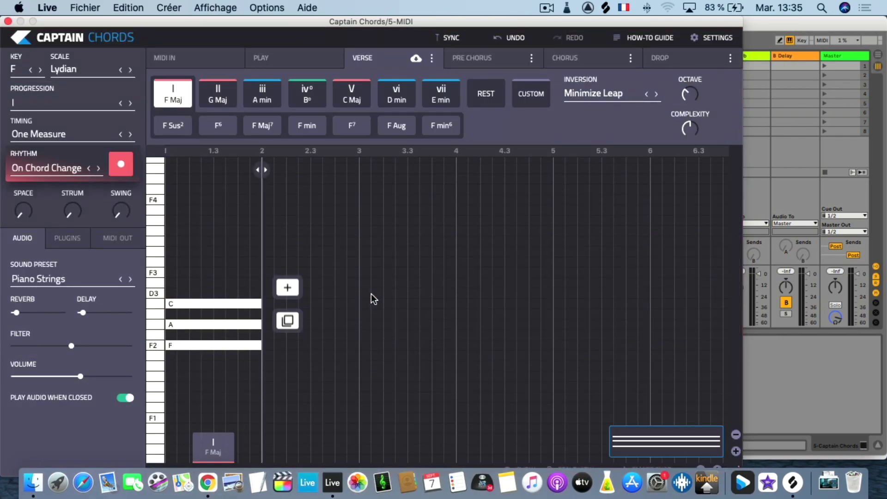
Step: Set the key to A and the scale to Minor
{"action": "left_click", "coordinate": [15, 69]}
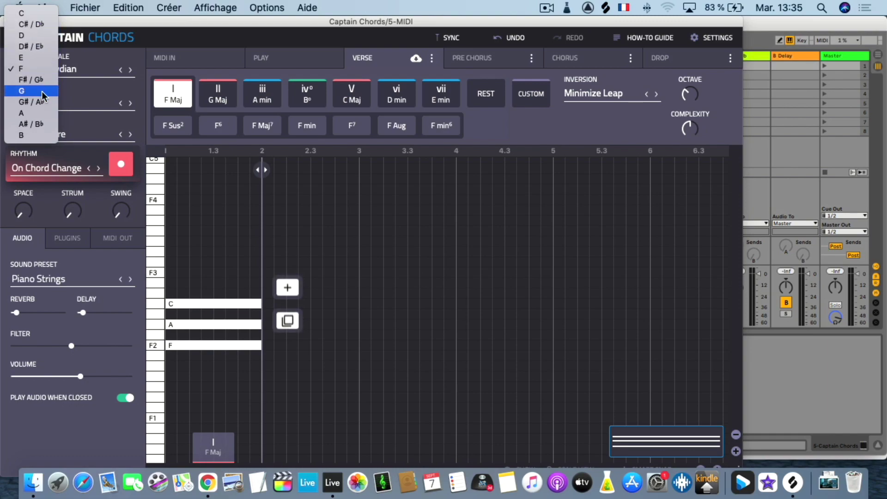
{"action": "left_click", "coordinate": [42, 114]}
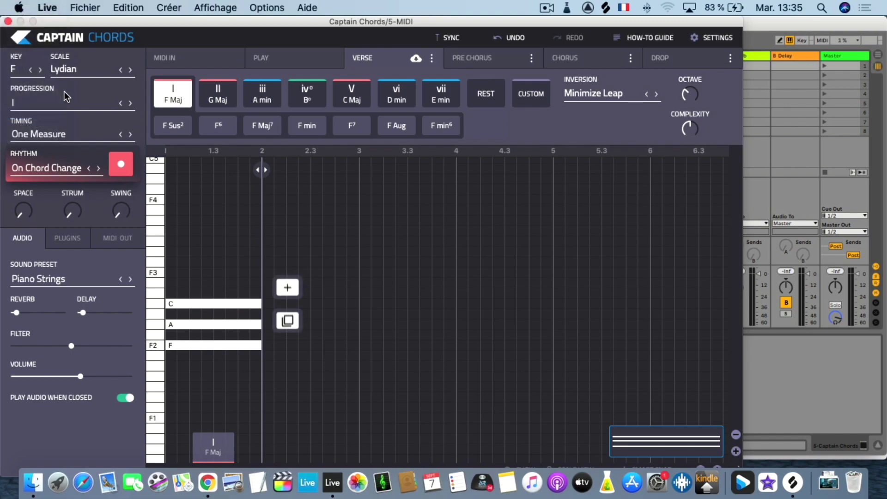
{"action": "left_click", "coordinate": [71, 69]}
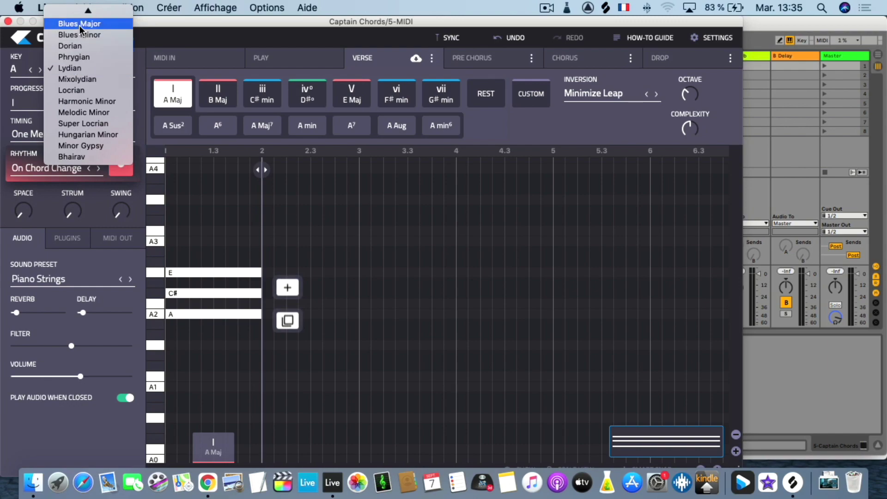
{"action": "mouse_move", "coordinate": [83, 9]}
{"action": "left_click", "coordinate": [78, 37]}
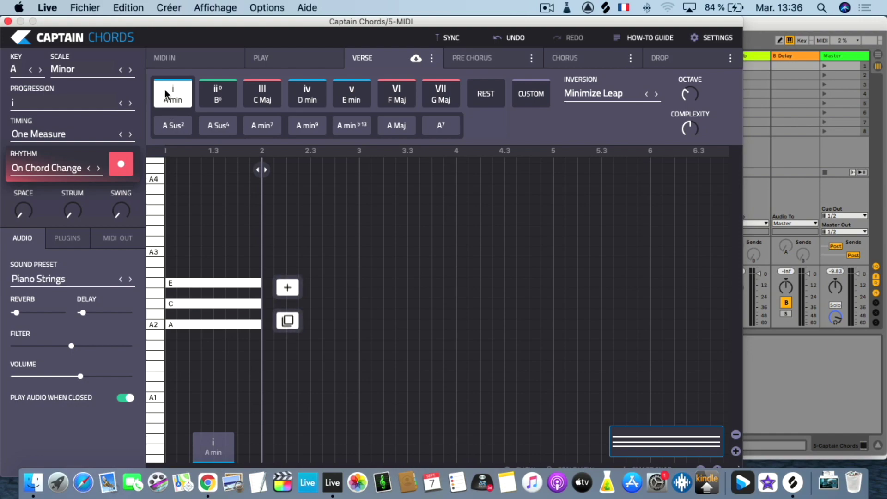
Step: Extend the verse with three more one-measure chords: iv D min, v E min and ii° B°
{"action": "left_click", "coordinate": [292, 289]}
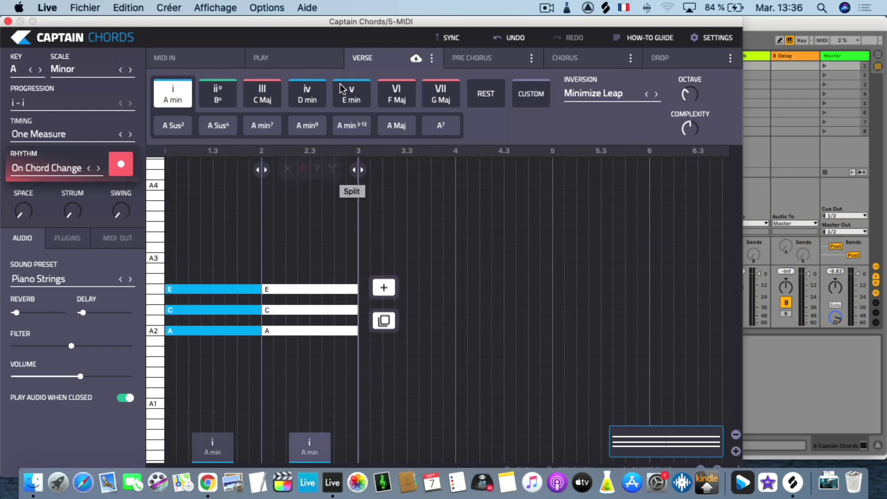
{"action": "left_click", "coordinate": [322, 295]}
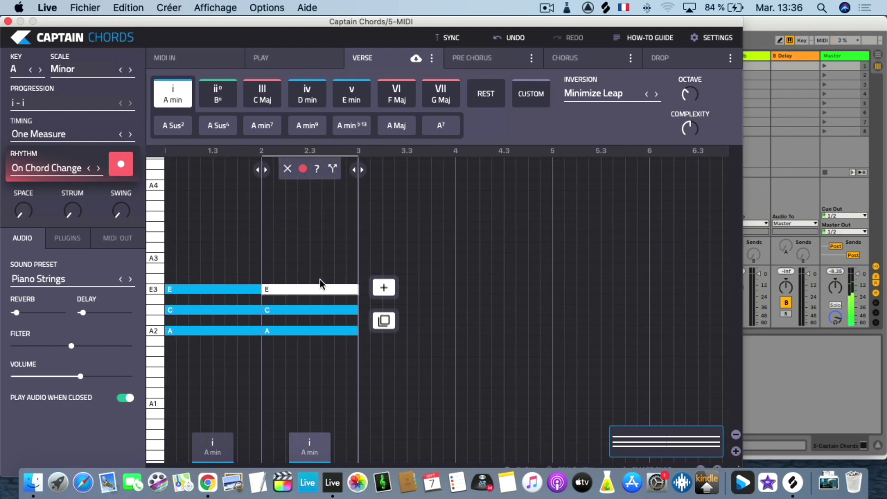
{"action": "left_click", "coordinate": [311, 99]}
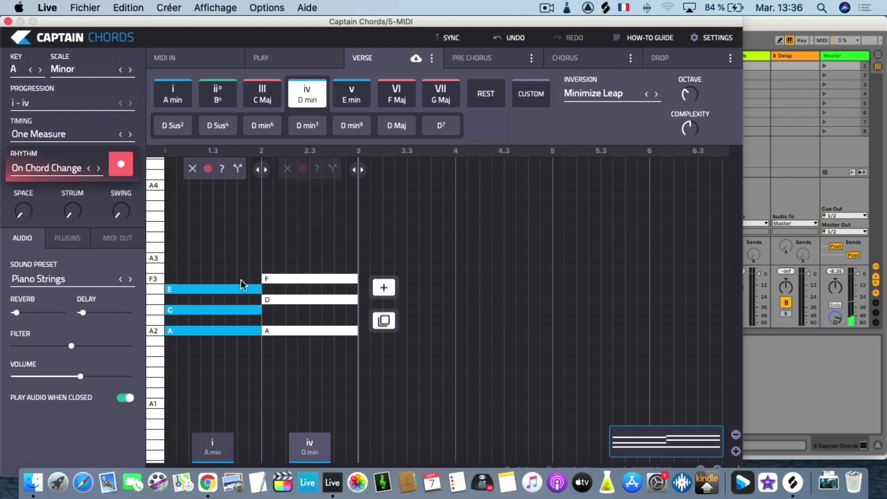
{"action": "left_click", "coordinate": [384, 288]}
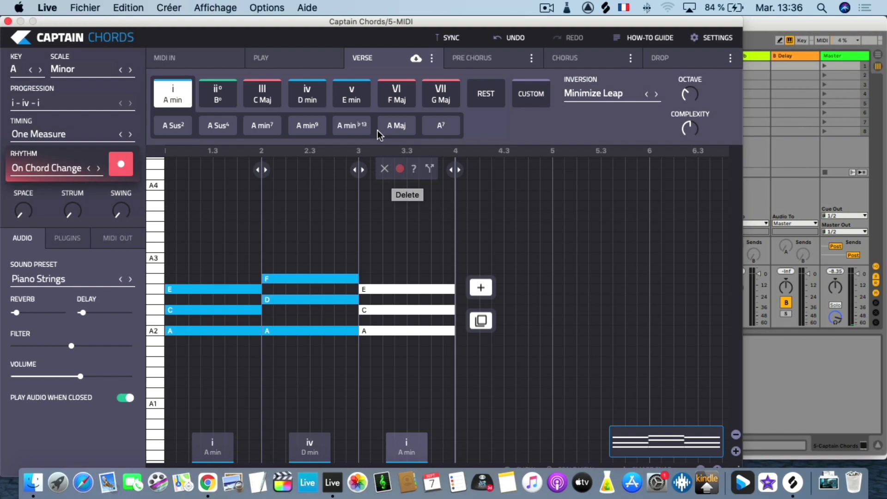
{"action": "left_click", "coordinate": [344, 100]}
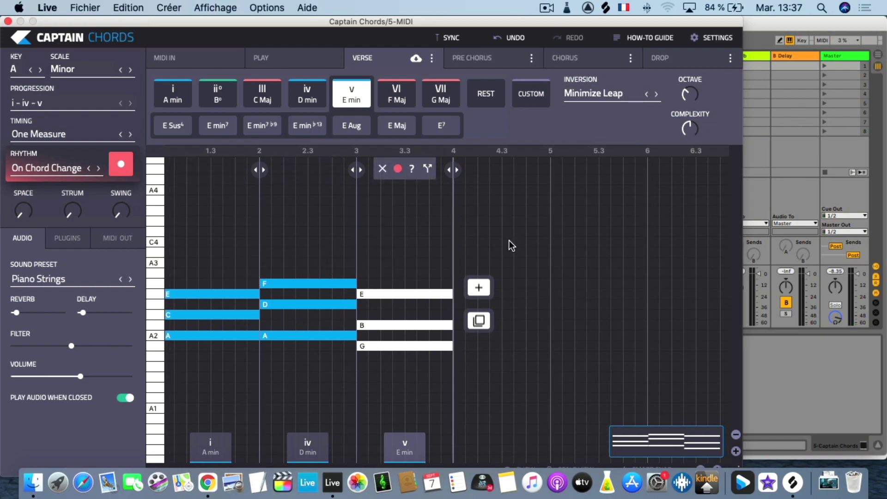
{"action": "left_click", "coordinate": [478, 287]}
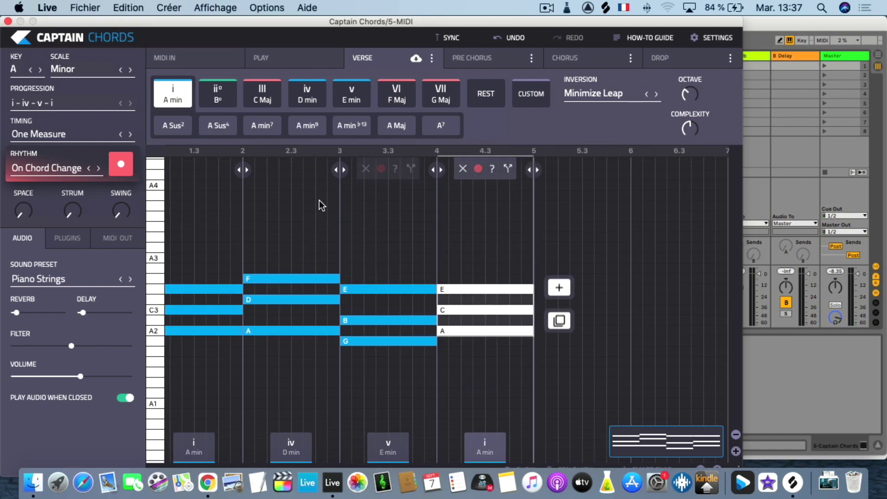
{"action": "left_click", "coordinate": [224, 94]}
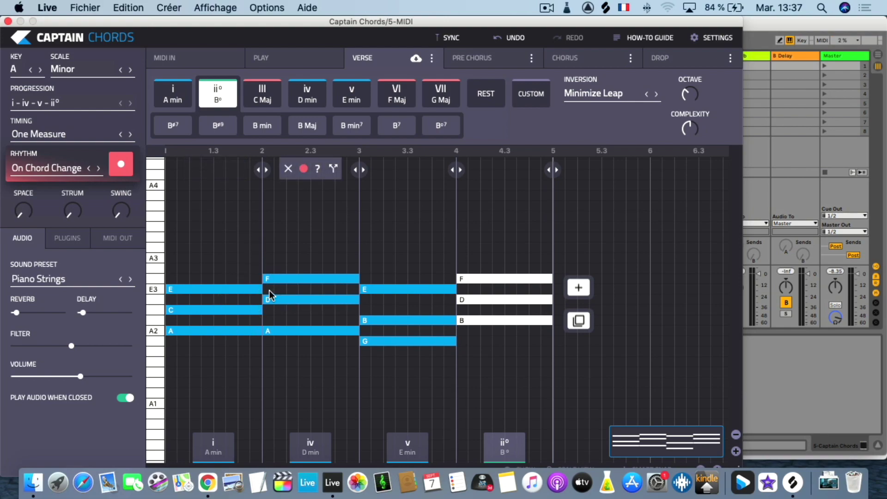
Step: Lengthen the opening A minor chord to position 2.3 and play the progression to hear the change
{"action": "key", "text": "space"}
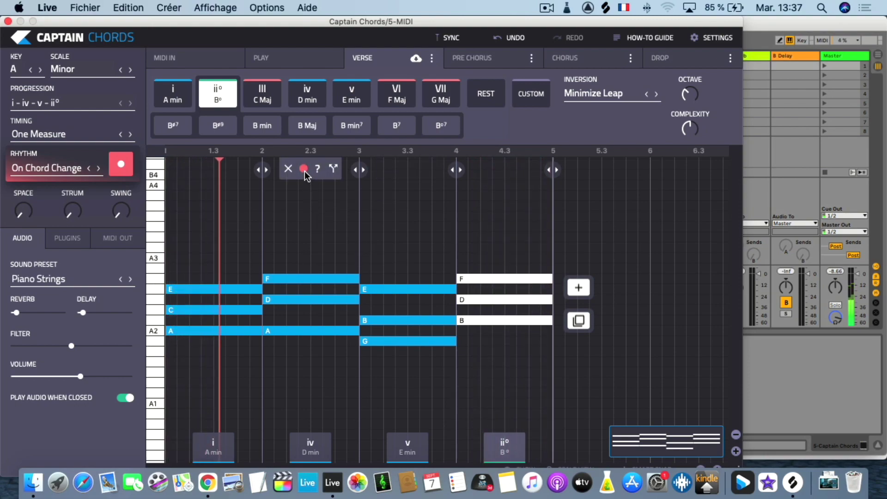
{"action": "key", "text": "space"}
{"action": "left_click_drag", "start_coordinate": [262, 169], "coordinate": [311, 170]}
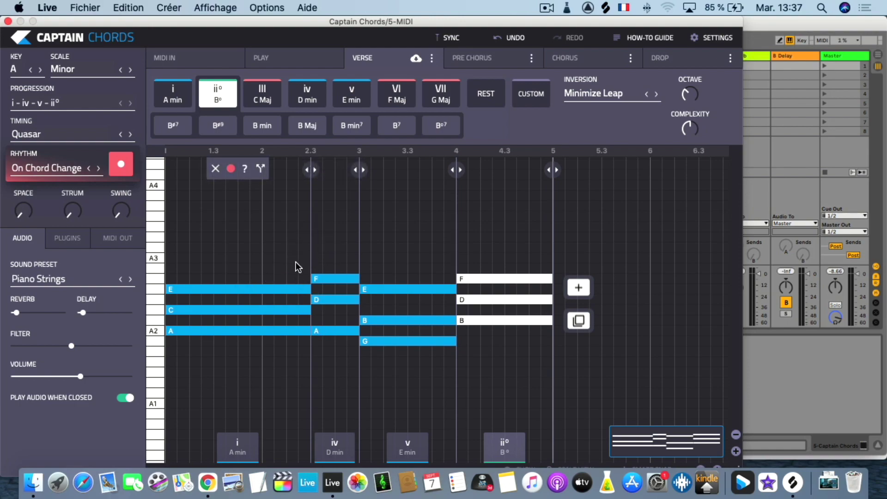
{"action": "key", "text": "space"}
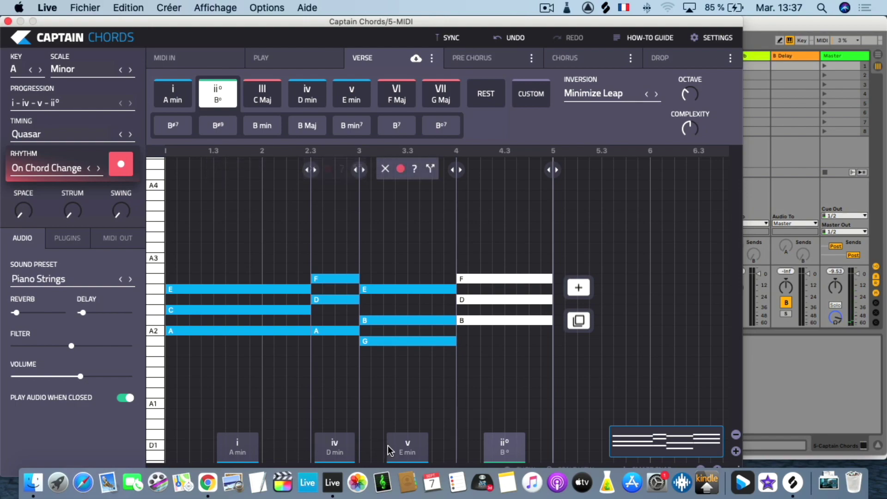
{"action": "key", "text": "space"}
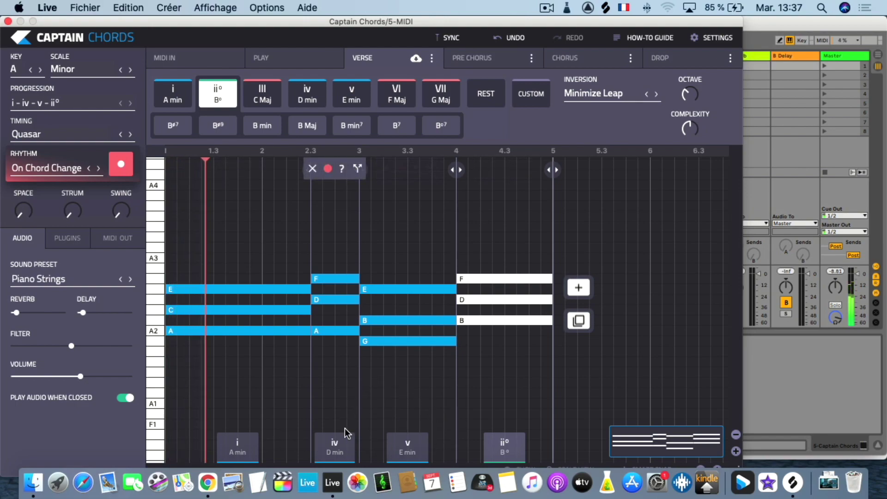
Step: Split the D minor chord into two equal parts and shorten the notes of both to short stabs
{"action": "left_click", "coordinate": [358, 170]}
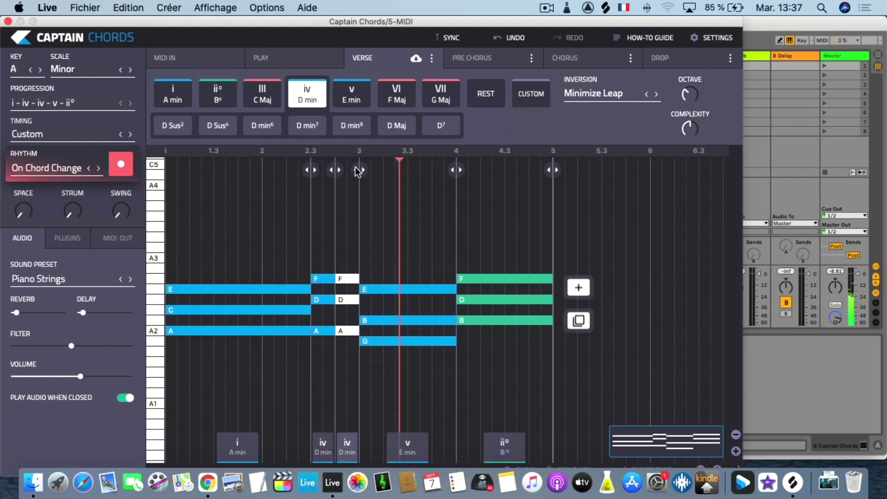
{"action": "left_click", "coordinate": [331, 169]}
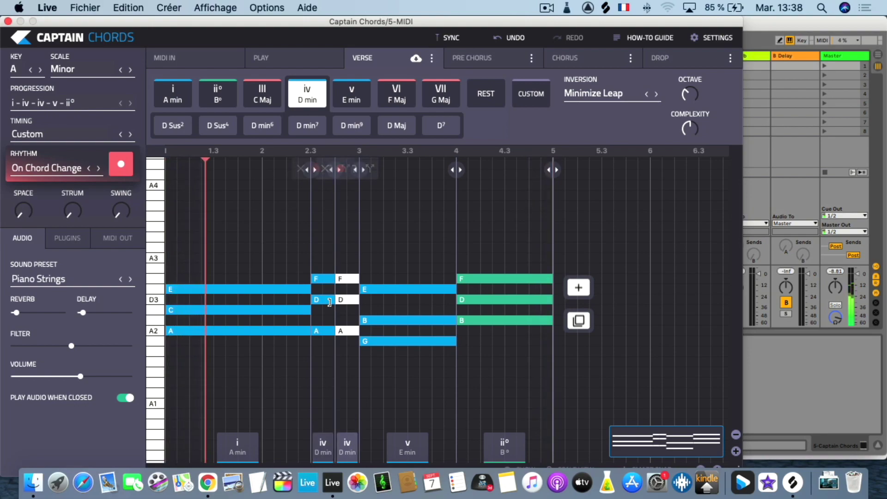
{"action": "left_click_drag", "start_coordinate": [337, 259], "coordinate": [333, 390]}
{"action": "left_click_drag", "start_coordinate": [359, 331], "coordinate": [314, 332]}
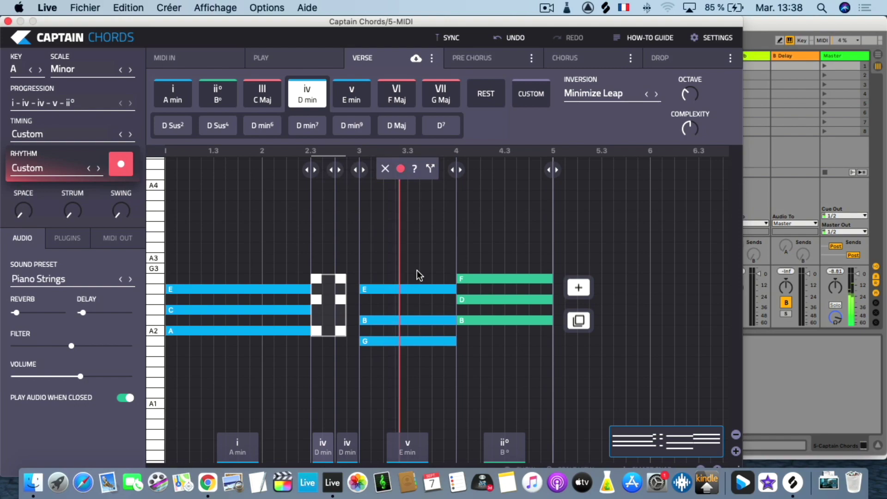
Step: Shorten the E minor chord's notes to about one beat and add a matching E minor hit at 3.3
{"action": "left_click", "coordinate": [451, 358]}
{"action": "left_click_drag", "start_coordinate": [456, 342], "coordinate": [384, 343]}
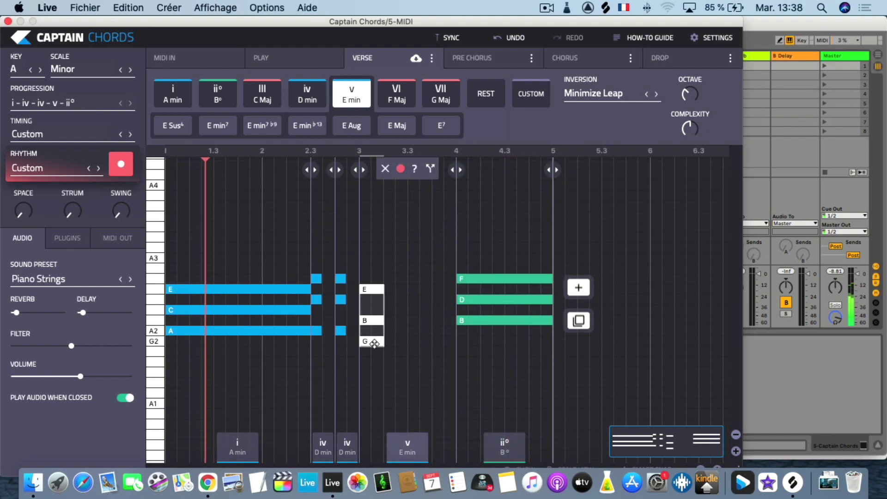
{"action": "left_click", "coordinate": [411, 341]}
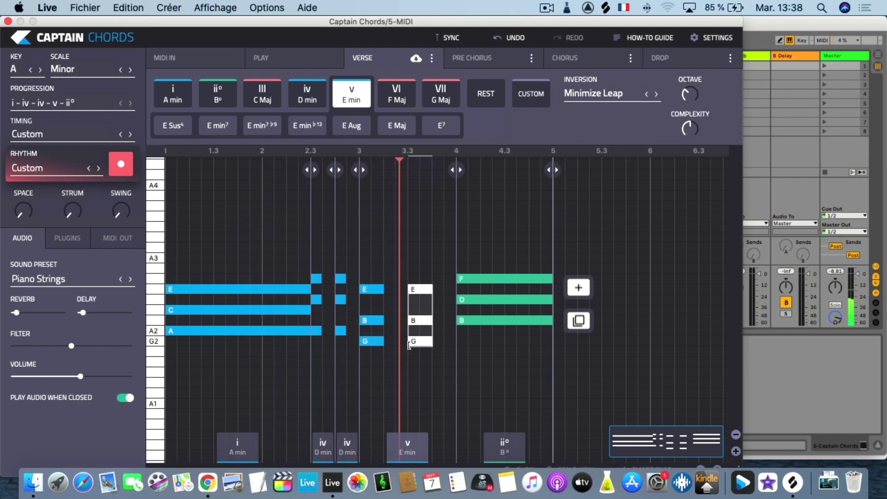
Step: Shorten the opening A minor chord's notes so they end slightly before position 2.3
{"action": "mouse_move", "coordinate": [473, 307]}
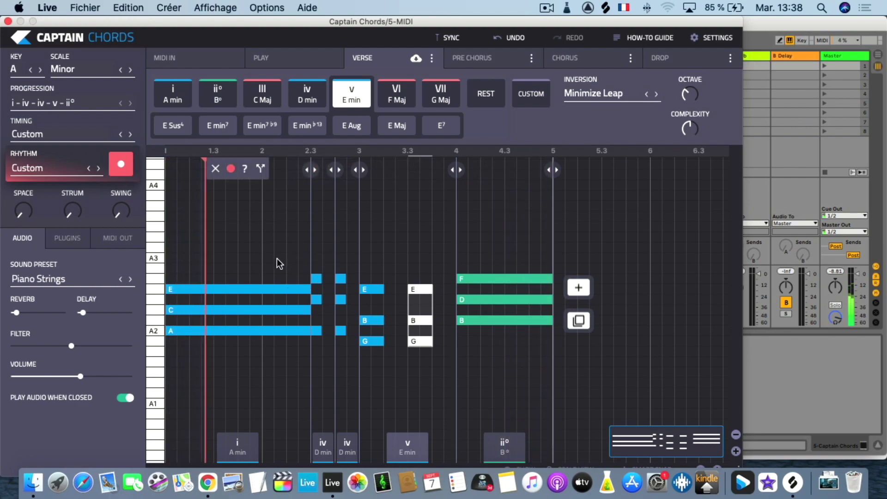
{"action": "left_click_drag", "start_coordinate": [277, 261], "coordinate": [291, 365]}
{"action": "left_click_drag", "start_coordinate": [310, 331], "coordinate": [294, 331]}
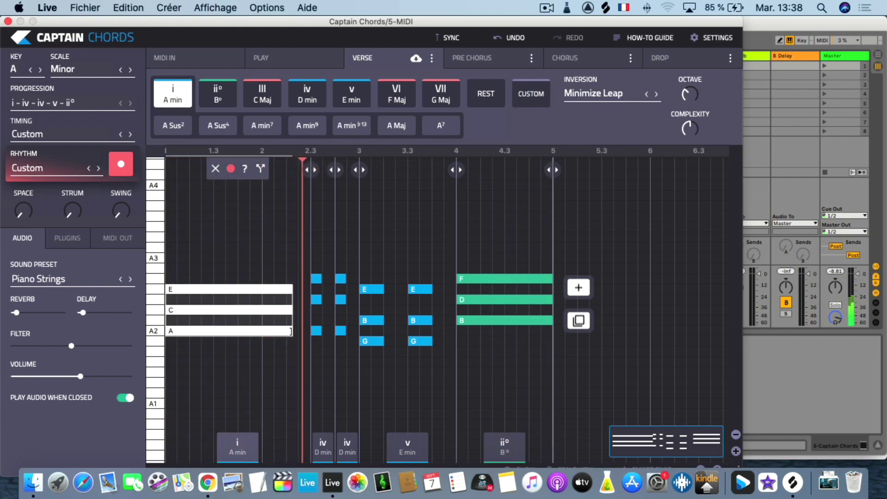
{"action": "mouse_move", "coordinate": [343, 262]}
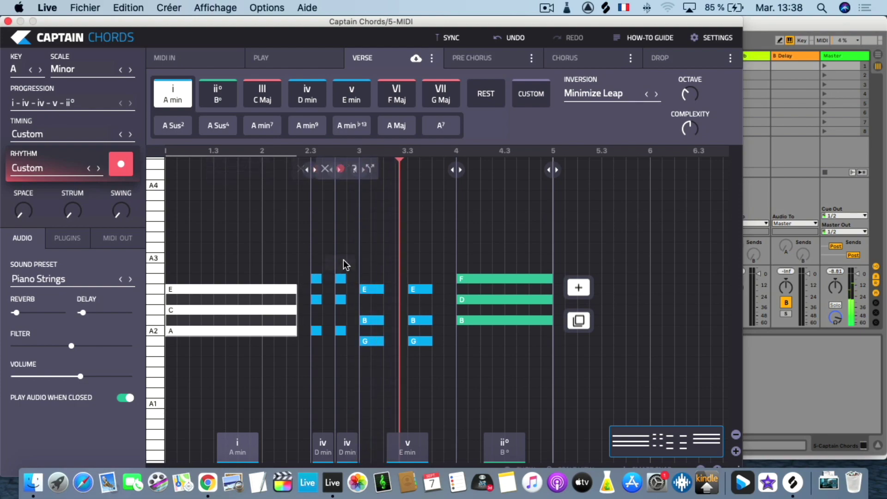
{"action": "mouse_move", "coordinate": [298, 213]}
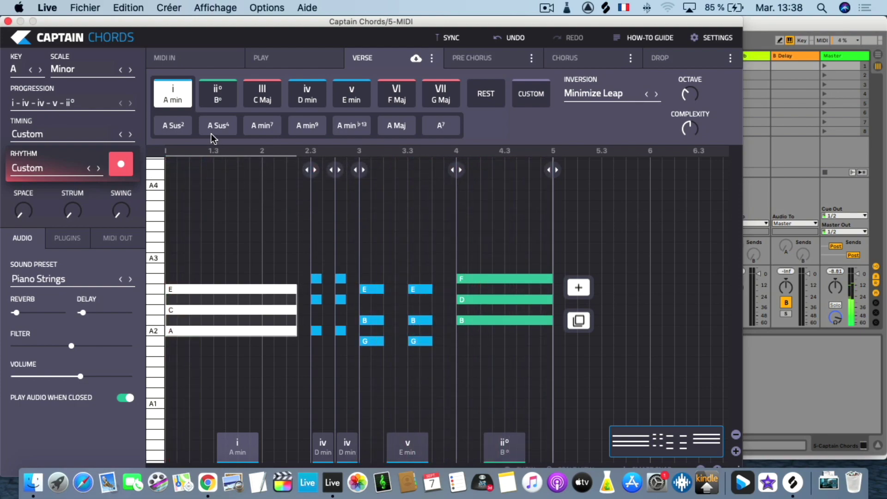
Step: Audition the rhythm presets during playback, from On Every Beat onward, and set the rhythm to 1/16 Notes
{"action": "left_click", "coordinate": [99, 168]}
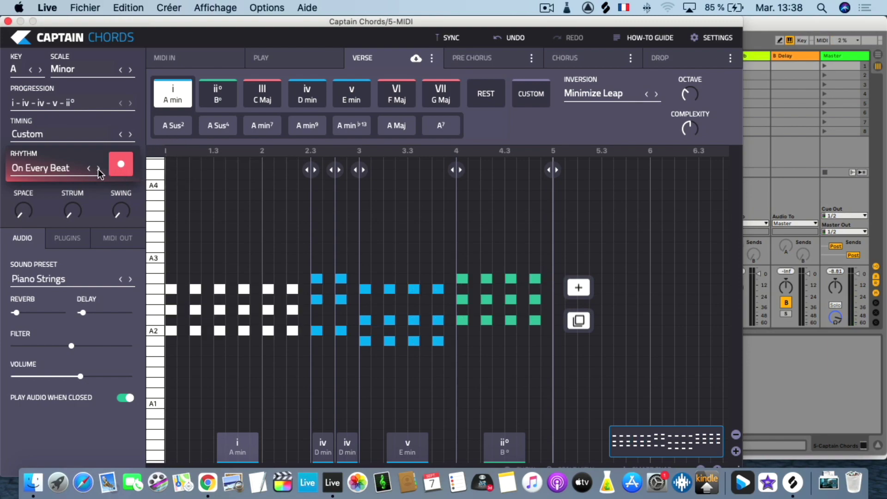
{"action": "key", "text": "space"}
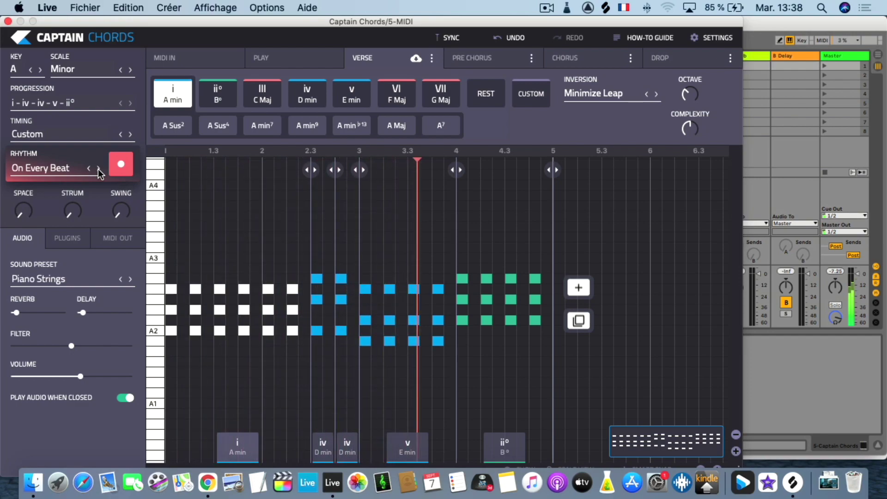
{"action": "left_click", "coordinate": [98, 168]}
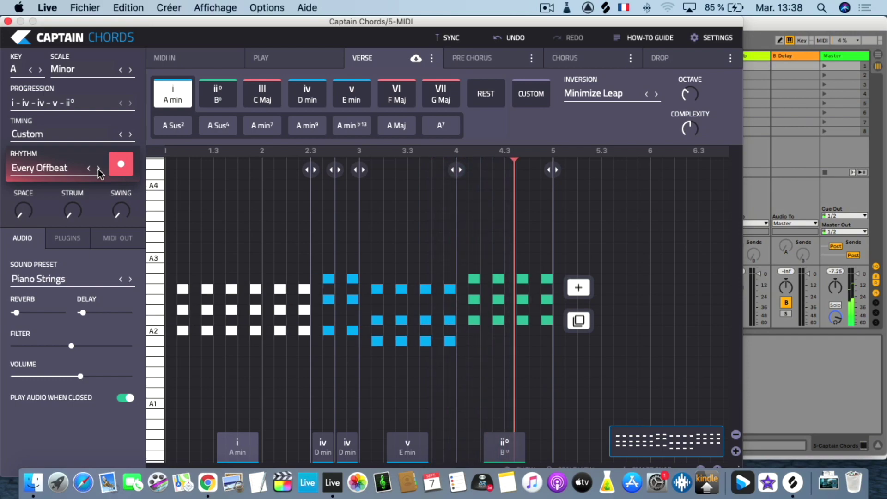
{"action": "left_click", "coordinate": [98, 168]}
{"action": "left_click", "coordinate": [98, 168]}
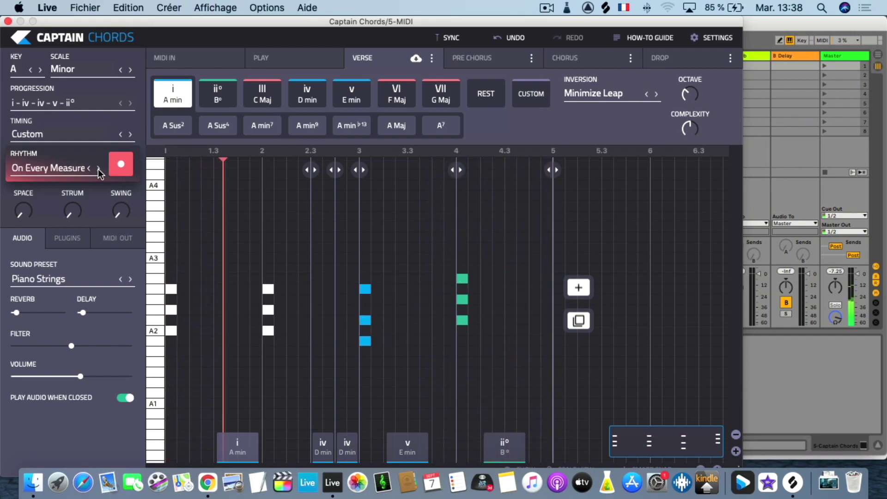
{"action": "left_click", "coordinate": [98, 168]}
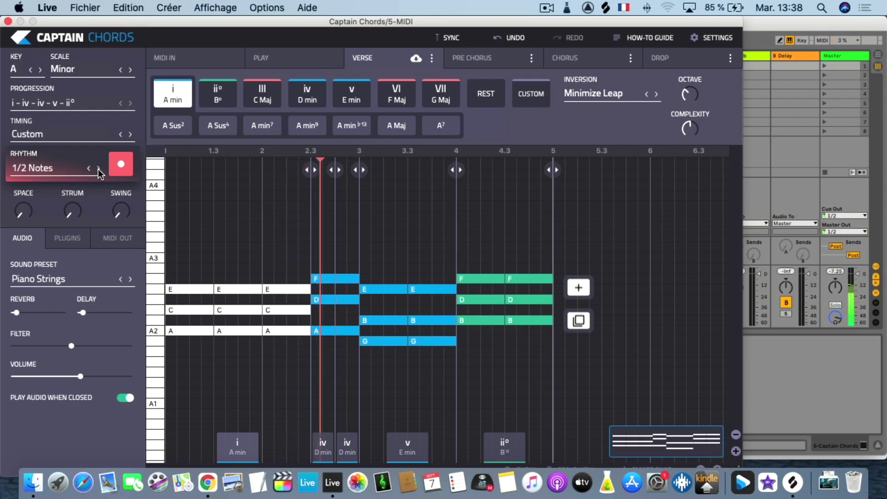
{"action": "left_click", "coordinate": [98, 168]}
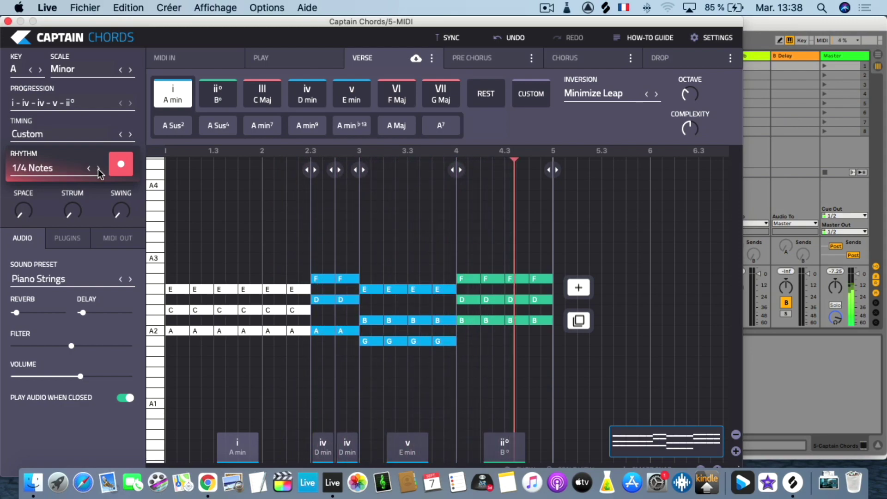
{"action": "left_click", "coordinate": [98, 169]}
{"action": "left_click", "coordinate": [98, 169]}
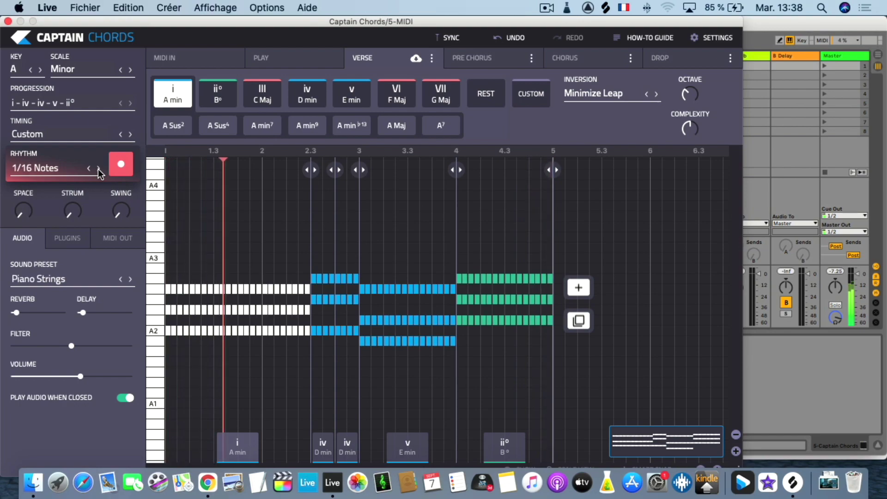
Step: Audition further rhythm and timing presets for the verse, setting the rhythm to Addiction and the timing to Event horizon
{"action": "left_click", "coordinate": [98, 168]}
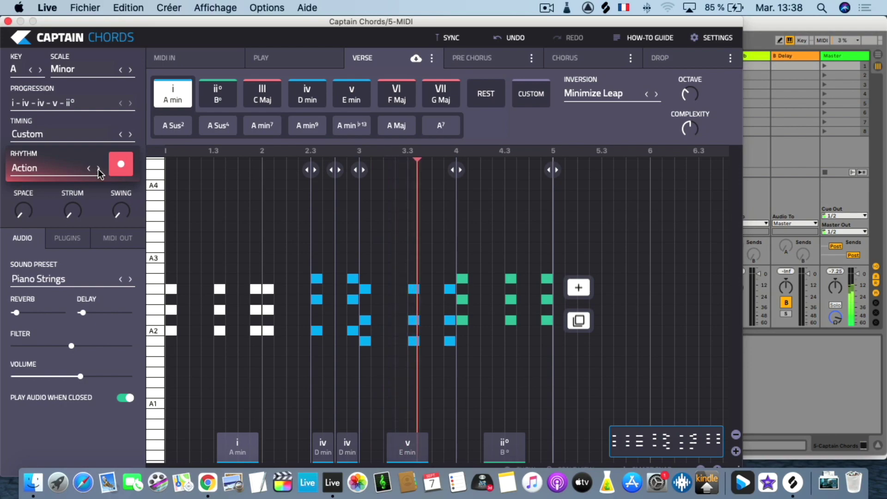
{"action": "left_click", "coordinate": [98, 168]}
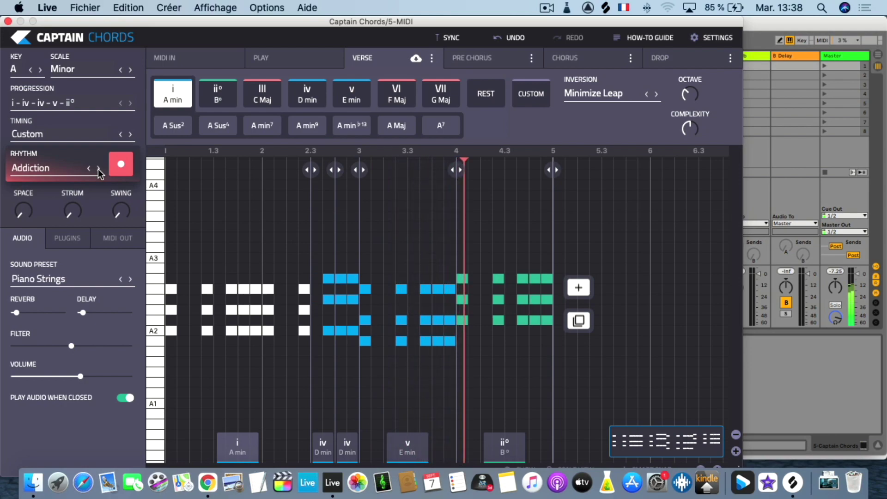
{"action": "left_click", "coordinate": [131, 134]}
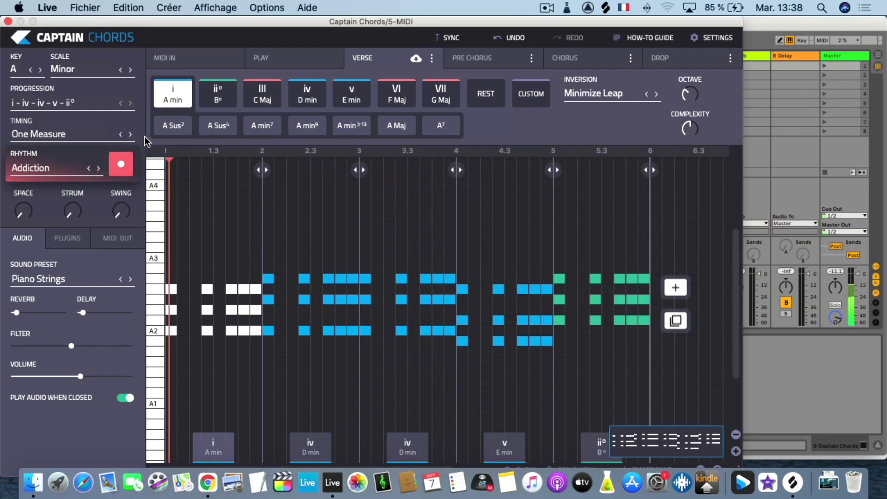
{"action": "left_click", "coordinate": [132, 135]}
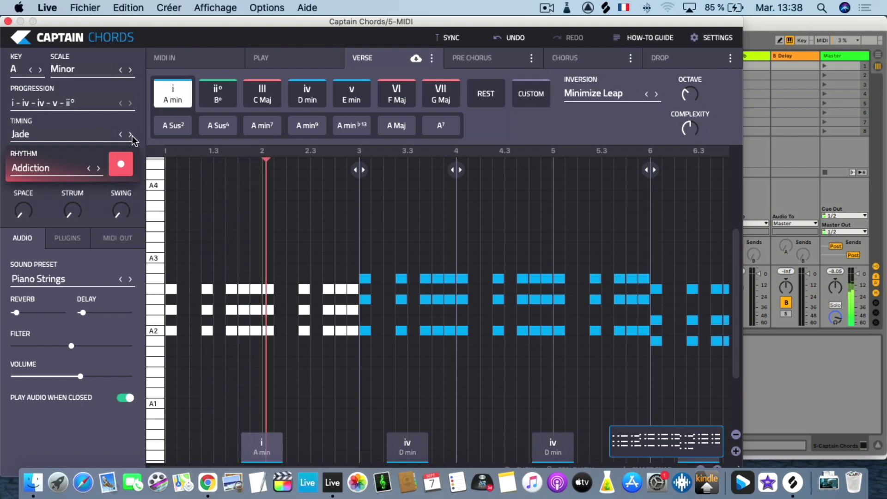
{"action": "left_click", "coordinate": [133, 135]}
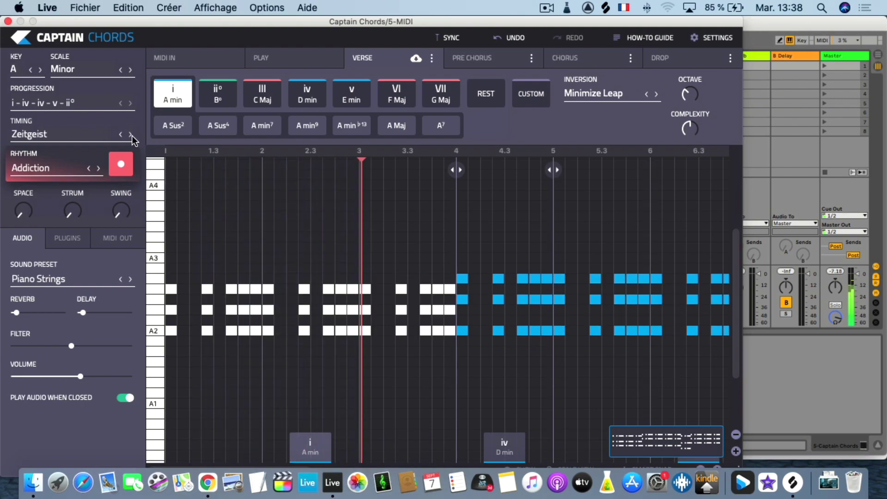
{"action": "left_click", "coordinate": [132, 136]}
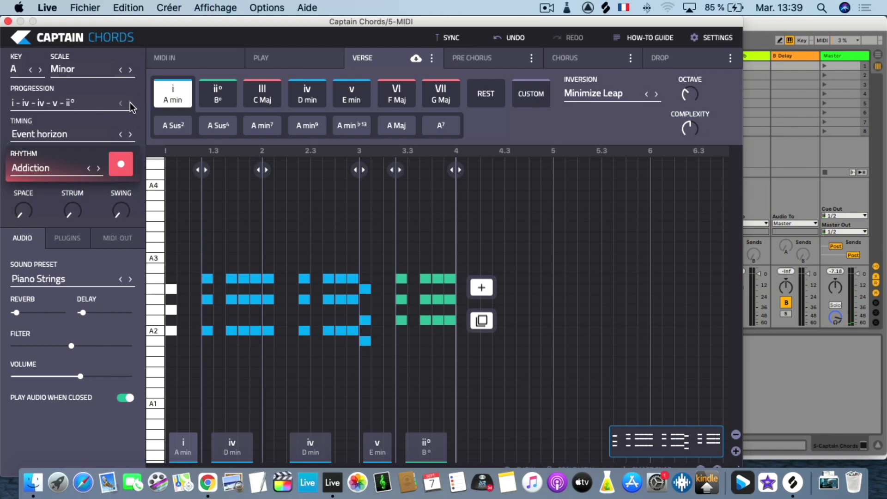
Step: Replace the verse progression with the i - VI - VII - iv preset (A min, F Maj, G Maj, D min)
{"action": "left_click", "coordinate": [63, 104]}
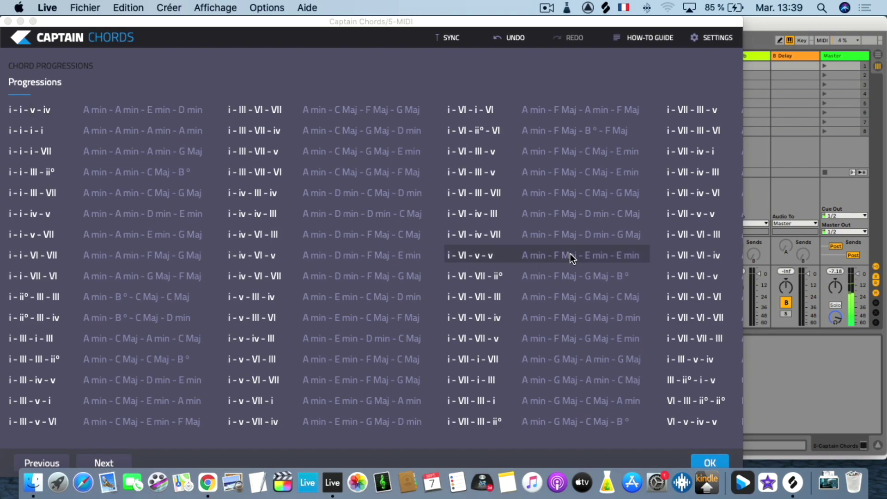
{"action": "left_click", "coordinate": [567, 318]}
{"action": "left_click", "coordinate": [715, 455]}
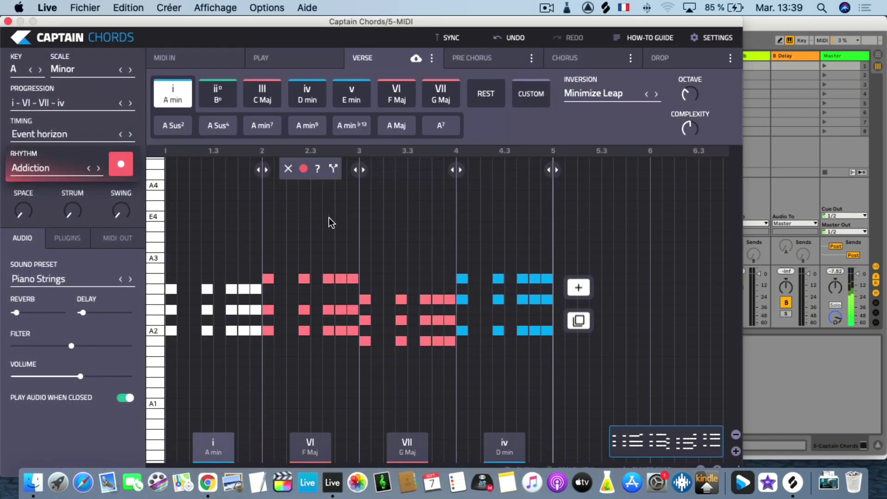
Step: Examine the list of preset chord progressions again, keeping the current choice
{"action": "left_click", "coordinate": [65, 102]}
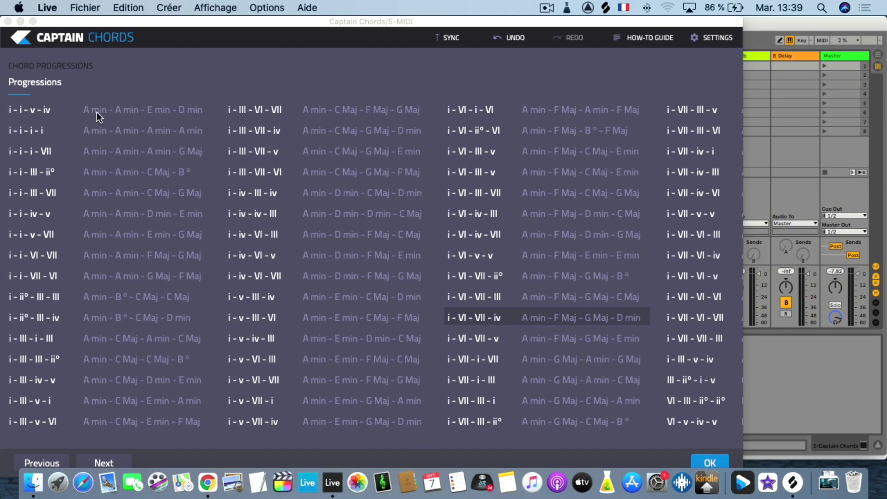
{"action": "scroll", "coordinate": [89, 112], "scroll_direction": "right", "scroll_amount": 1}
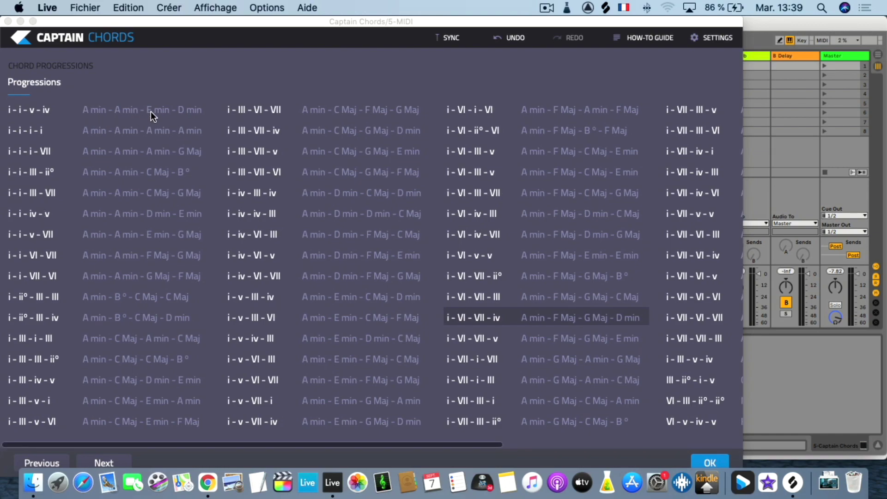
{"action": "left_click", "coordinate": [707, 462]}
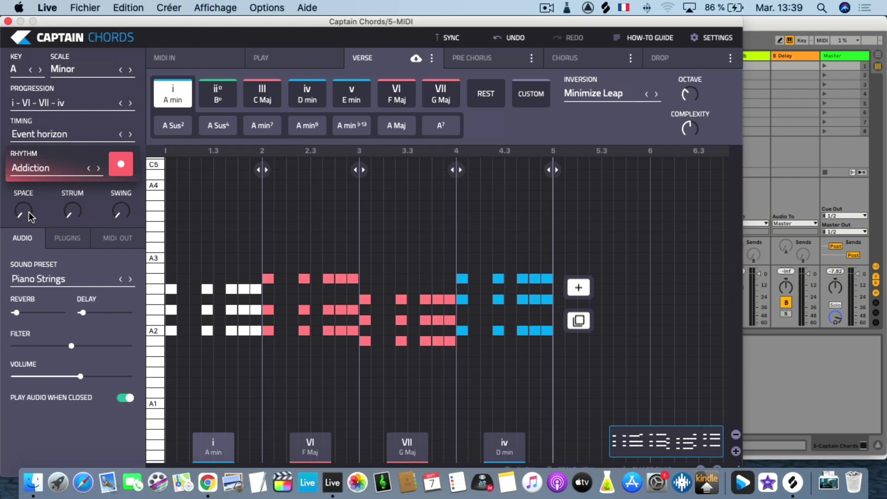
Step: Set the chord spacing to the original note length and raise the strum amount to about half
{"action": "mouse_move", "coordinate": [33, 195]}
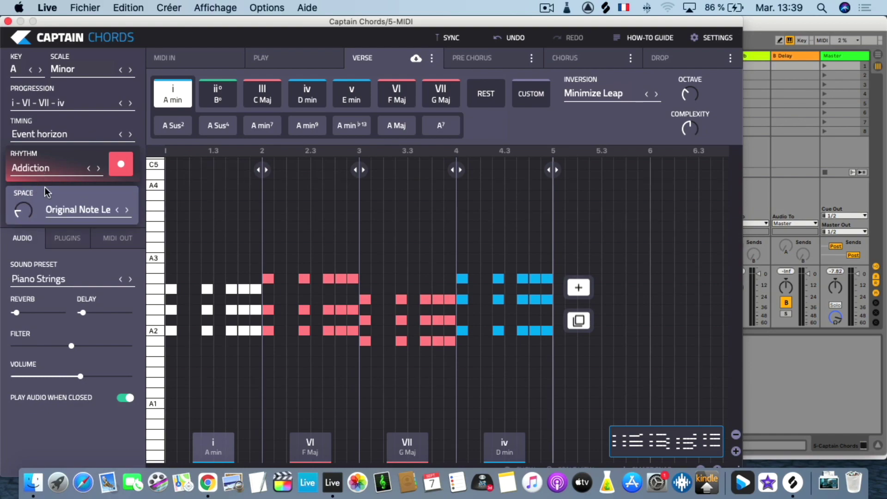
{"action": "key", "text": "space"}
{"action": "left_click_drag", "start_coordinate": [68, 215], "coordinate": [93, 146]}
Step: Check which VST instruments are available for the chords and return to the built-in sound settings
{"action": "left_click", "coordinate": [68, 239]}
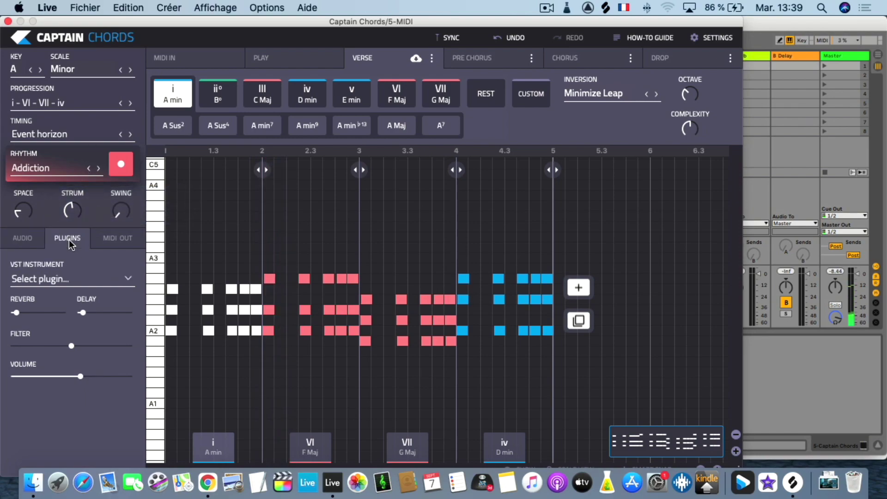
{"action": "left_click", "coordinate": [71, 279]}
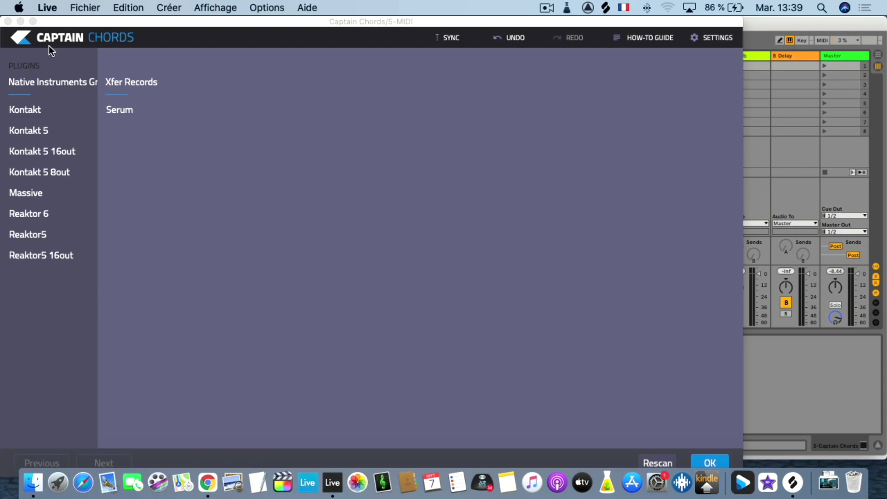
{"action": "left_click", "coordinate": [46, 73]}
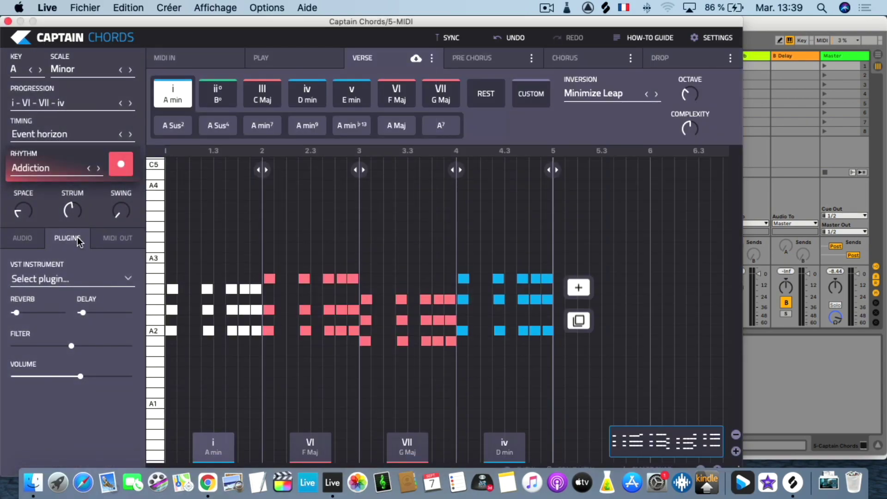
{"action": "left_click", "coordinate": [23, 239]}
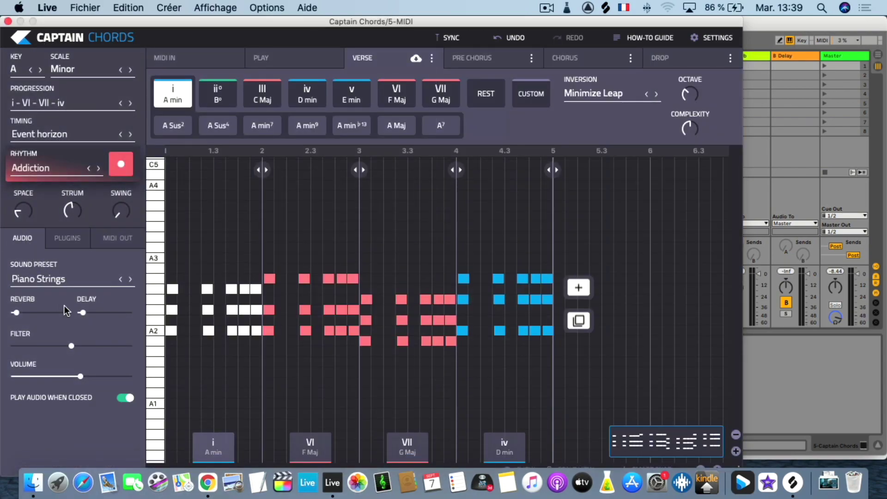
Step: Set the chord sound preset to Piano Trap, increase the reverb slightly, and listen to the progression
{"action": "left_click", "coordinate": [131, 280]}
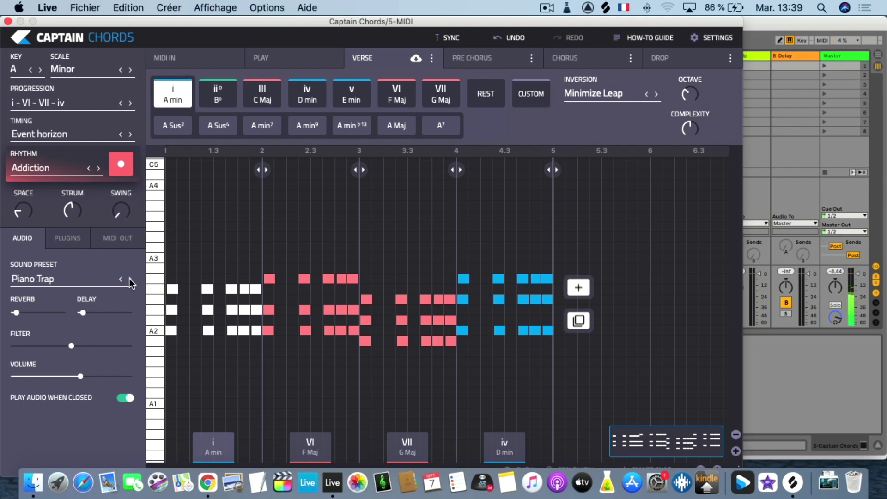
{"action": "key", "text": "space"}
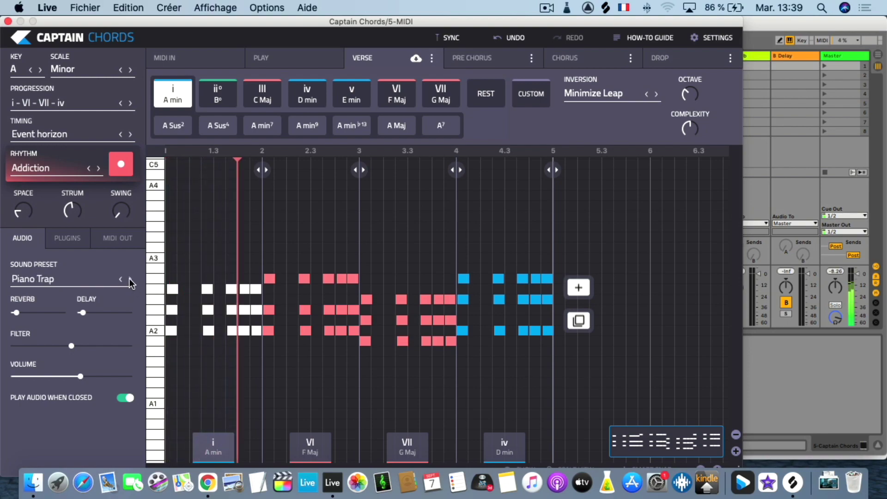
{"action": "key", "text": "space"}
{"action": "left_click_drag", "start_coordinate": [21, 313], "coordinate": [31, 312]}
{"action": "key", "text": "space"}
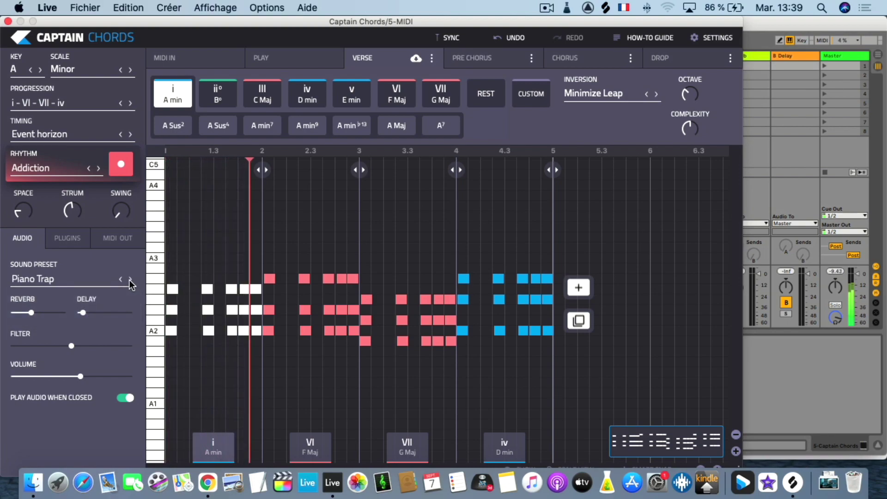
Step: Close the Captain Chords window, load Captain Beat on a new track, and reposition its window
{"action": "left_click", "coordinate": [9, 22]}
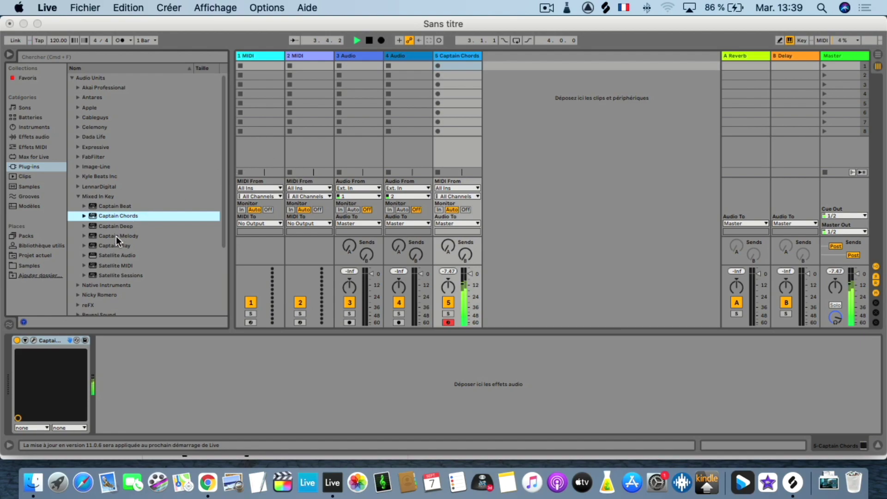
{"action": "left_click_drag", "start_coordinate": [119, 206], "coordinate": [568, 158]}
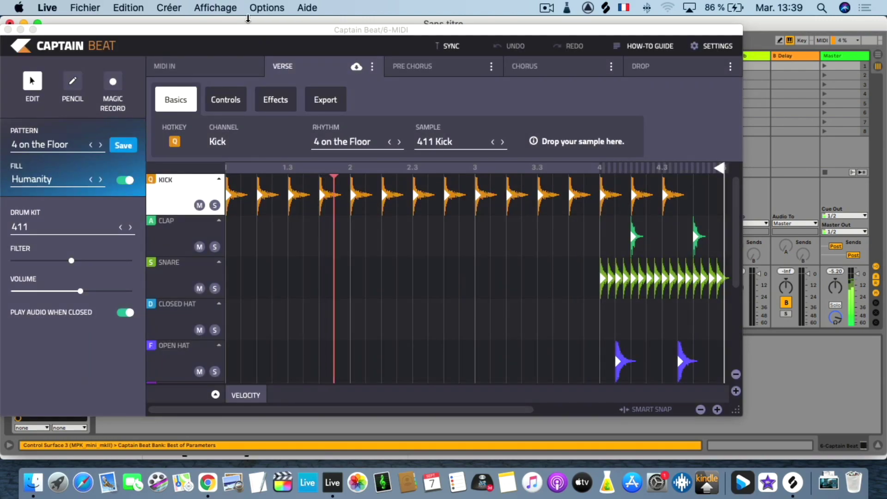
{"action": "left_click_drag", "start_coordinate": [239, 37], "coordinate": [301, 57]}
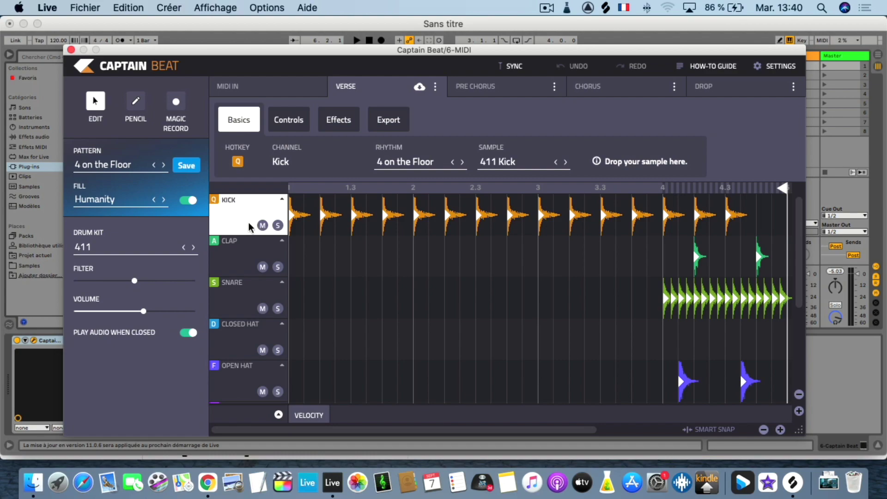
Step: Audition the House drum patterns in sequence, from Amigos 125 through Haywire 126
{"action": "left_click", "coordinate": [163, 164]}
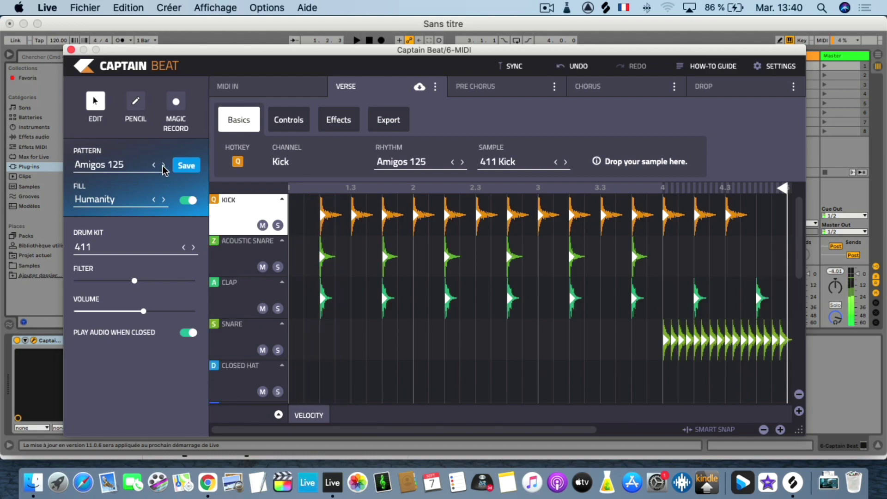
{"action": "left_click", "coordinate": [163, 165]}
{"action": "left_click", "coordinate": [163, 165]}
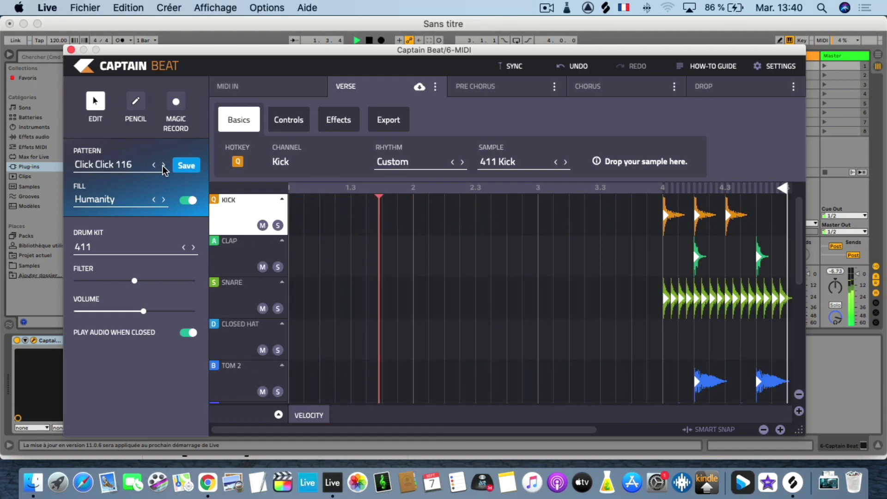
{"action": "left_click", "coordinate": [163, 165]}
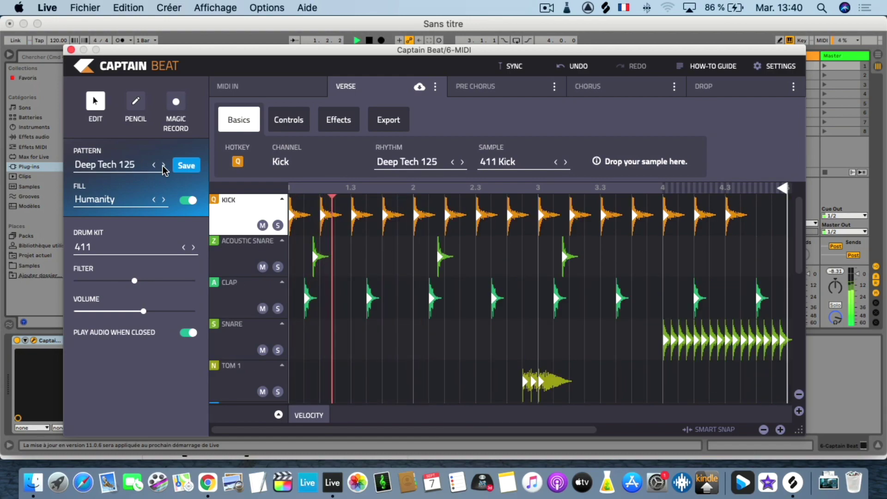
{"action": "left_click", "coordinate": [164, 165]}
{"action": "left_click", "coordinate": [163, 165]}
{"action": "left_click", "coordinate": [163, 166]}
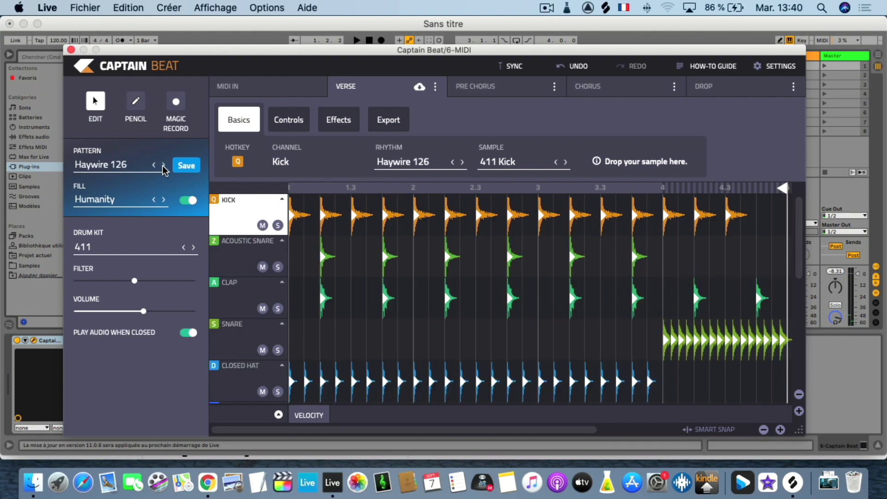
Step: Open the drum pattern browser and apply the House pattern Tribal Attack 125
{"action": "left_click", "coordinate": [96, 168]}
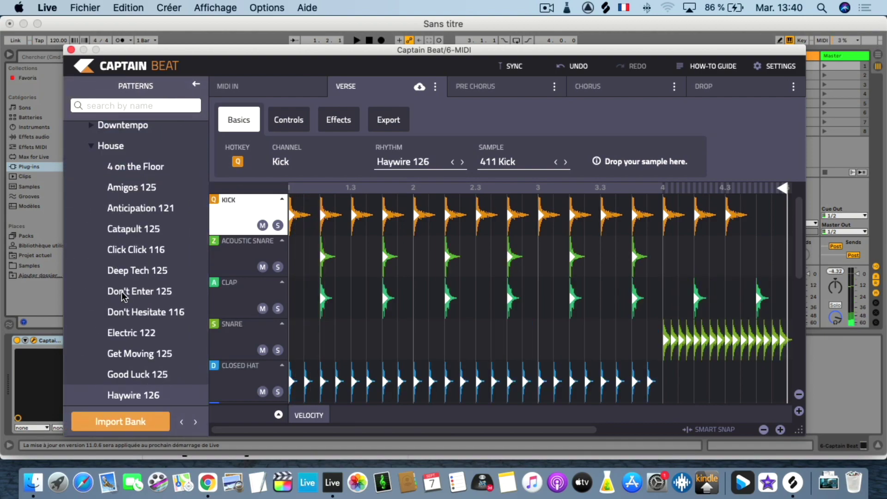
{"action": "scroll", "coordinate": [121, 291], "scroll_direction": "down", "scroll_amount": 10}
{"action": "left_click", "coordinate": [132, 278]}
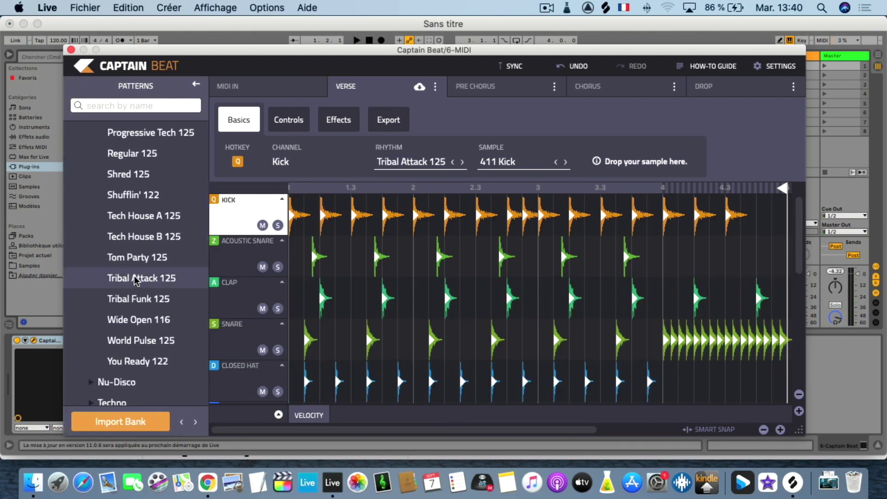
Step: Audition Bump 100 and Colorways 95 from the Hip Hop 91 - 120 Bpm patterns, and apply Conversation 100
{"action": "scroll", "coordinate": [134, 275], "scroll_direction": "down", "scroll_amount": 5}
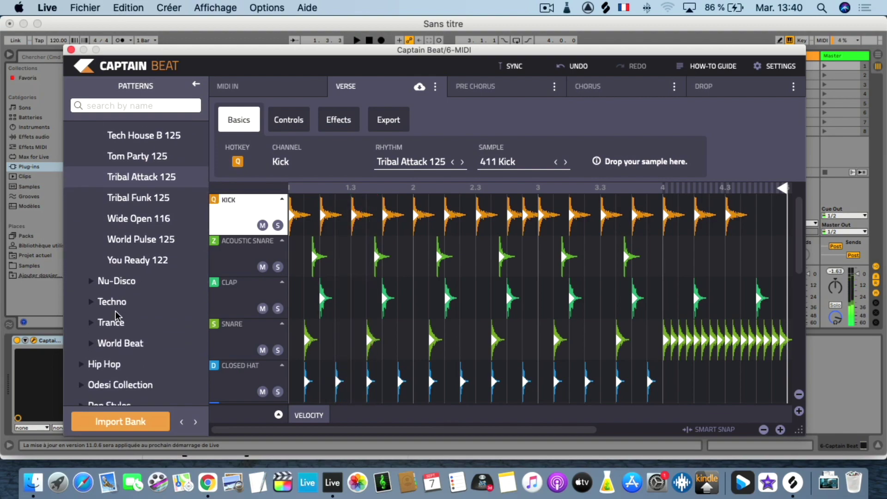
{"action": "scroll", "coordinate": [117, 326], "scroll_direction": "down", "scroll_amount": 4}
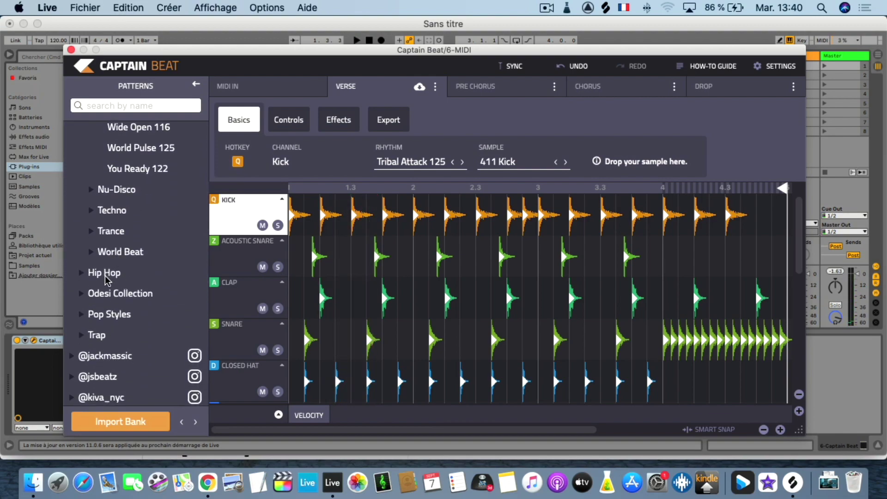
{"action": "left_click", "coordinate": [88, 273]}
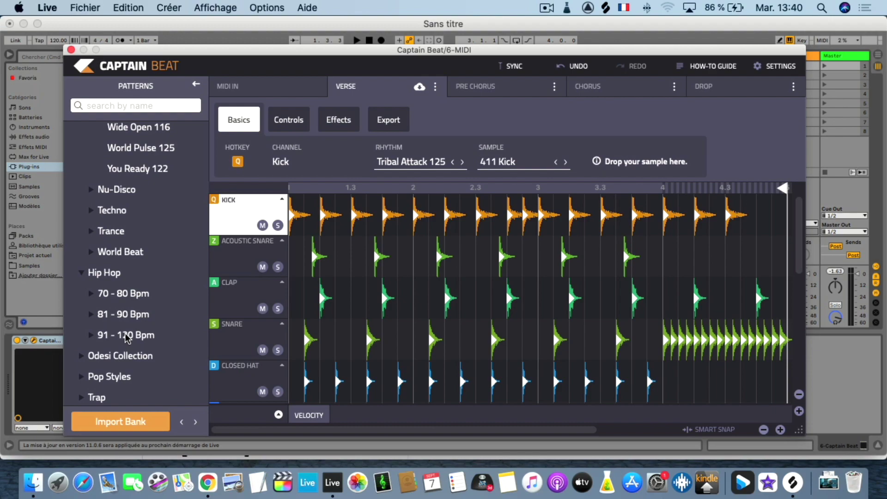
{"action": "left_click", "coordinate": [134, 339]}
{"action": "scroll", "coordinate": [133, 338], "scroll_direction": "down", "scroll_amount": 4}
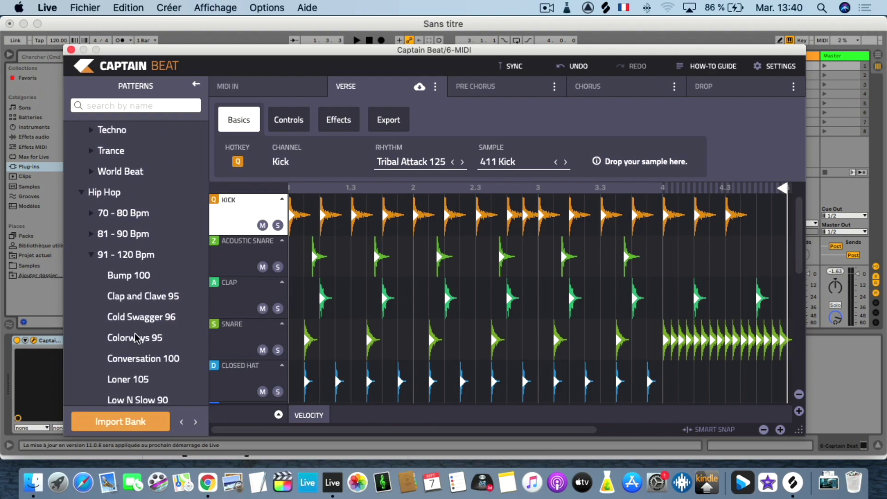
{"action": "left_click", "coordinate": [133, 274]}
{"action": "scroll", "coordinate": [135, 279], "scroll_direction": "down", "scroll_amount": 4}
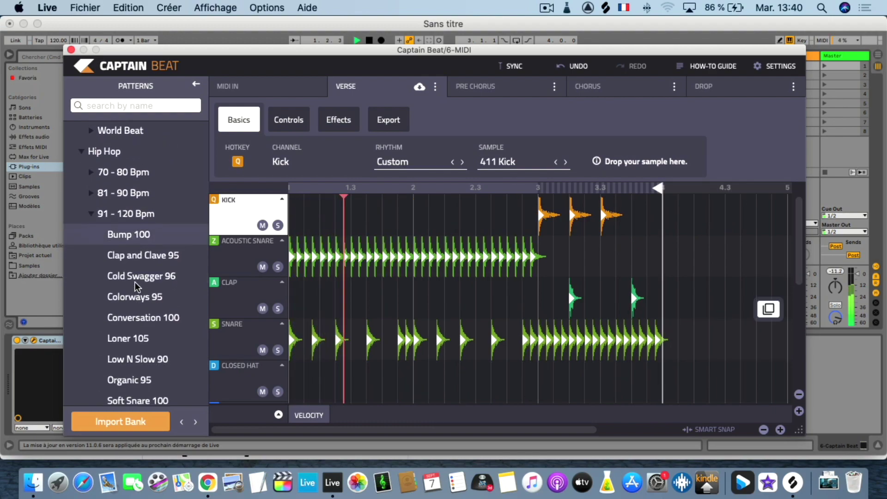
{"action": "left_click", "coordinate": [138, 251]}
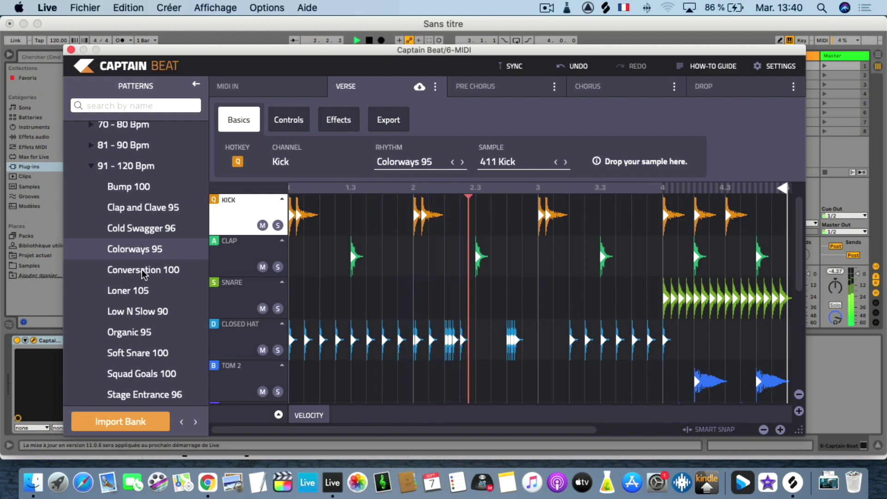
{"action": "left_click", "coordinate": [143, 271]}
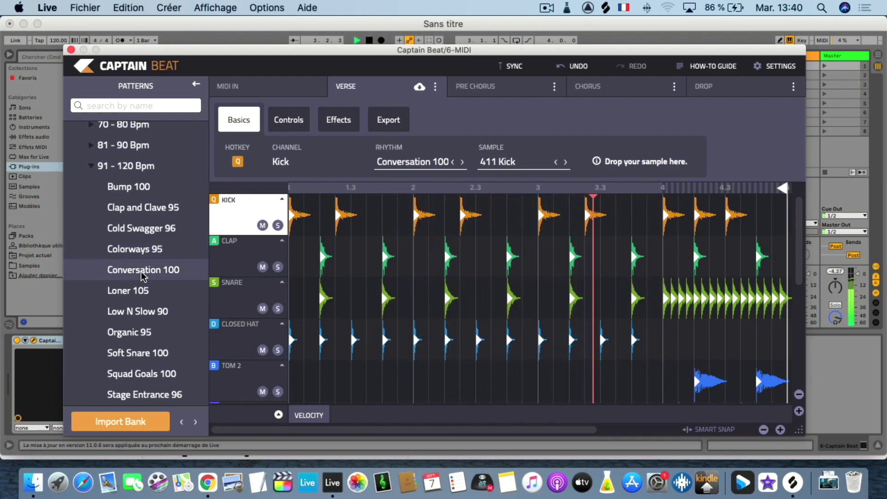
Step: Audition the drum pattern Stage Entrance 96 from the Hip Hop 91 - 120 Bpm patterns
{"action": "scroll", "coordinate": [144, 275], "scroll_direction": "down", "scroll_amount": 6}
{"action": "left_click", "coordinate": [144, 276]}
{"action": "scroll", "coordinate": [141, 276], "scroll_direction": "down", "scroll_amount": 3}
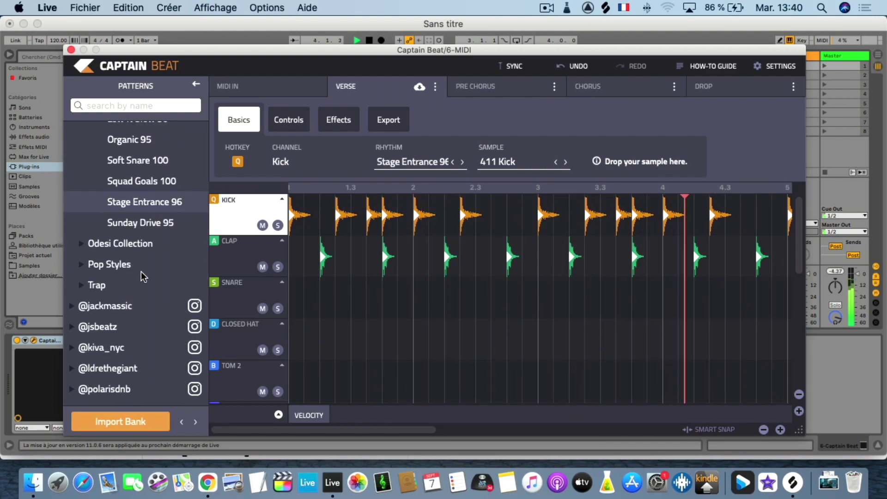
Step: Open the Pop Styles Neo Soul patterns, audition Elegance 117, and apply Key West 100
{"action": "left_click", "coordinate": [84, 277]}
{"action": "left_click", "coordinate": [108, 296]}
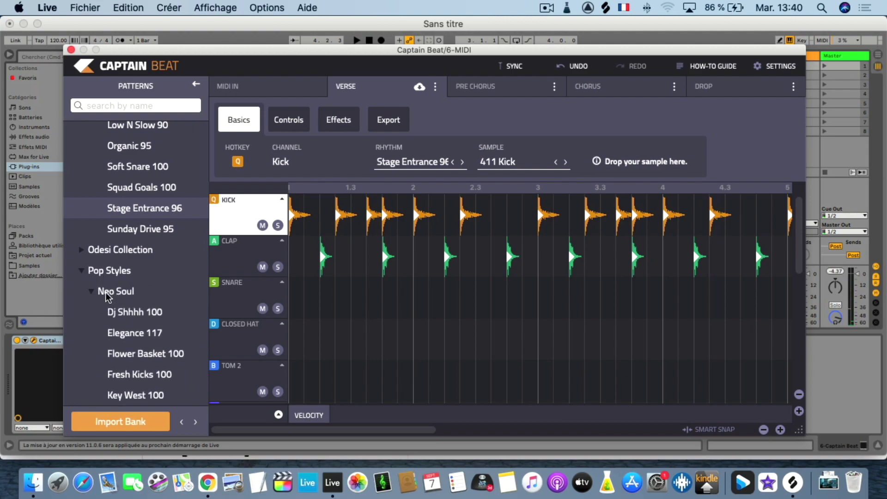
{"action": "scroll", "coordinate": [126, 316], "scroll_direction": "down", "scroll_amount": 1}
{"action": "left_click", "coordinate": [125, 319]}
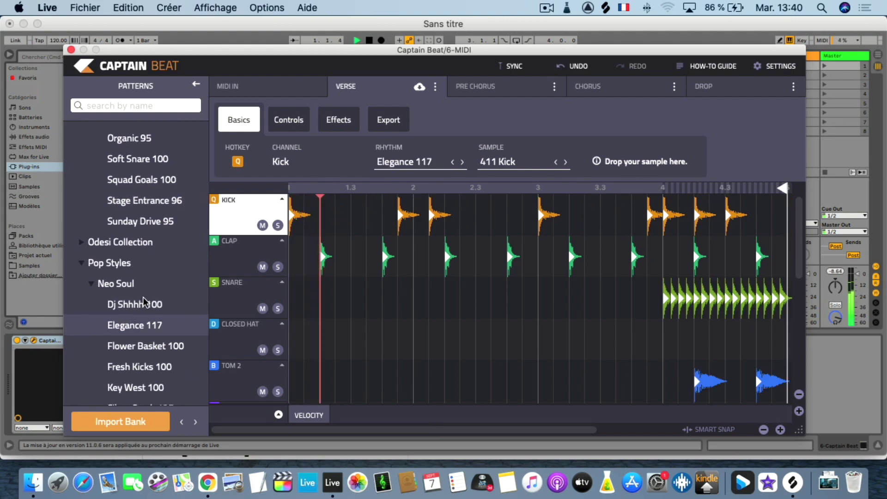
{"action": "scroll", "coordinate": [145, 300], "scroll_direction": "down", "scroll_amount": 5}
{"action": "scroll", "coordinate": [146, 299], "scroll_direction": "down", "scroll_amount": 2}
{"action": "left_click", "coordinate": [146, 264]}
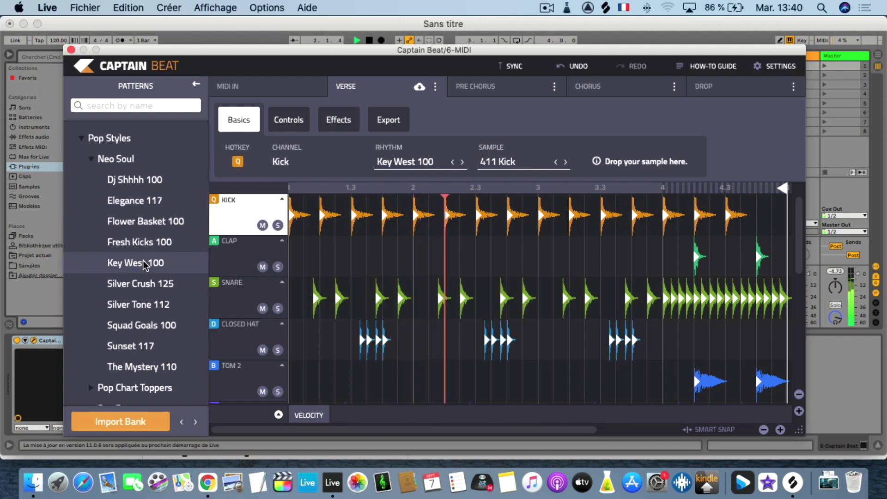
{"action": "key", "text": "space"}
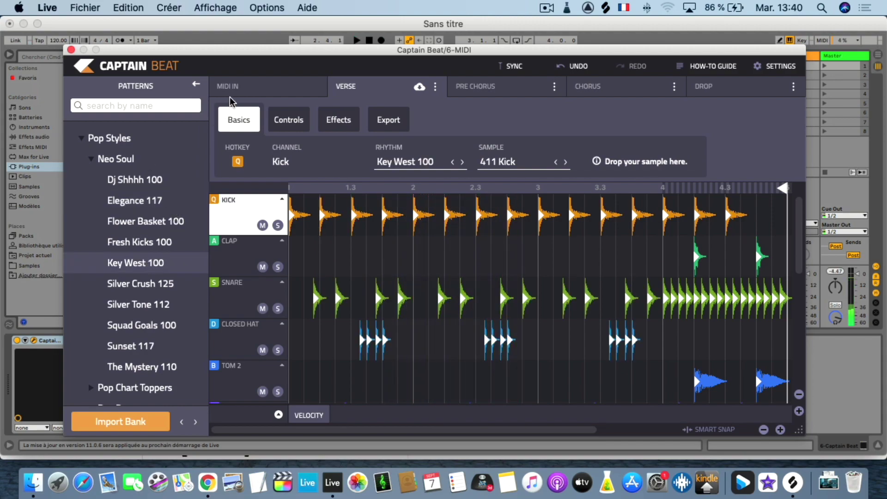
Step: Close the Captain Beat window and briefly play back the chords together with the drums
{"action": "left_click", "coordinate": [71, 49]}
{"action": "key", "text": "space"}
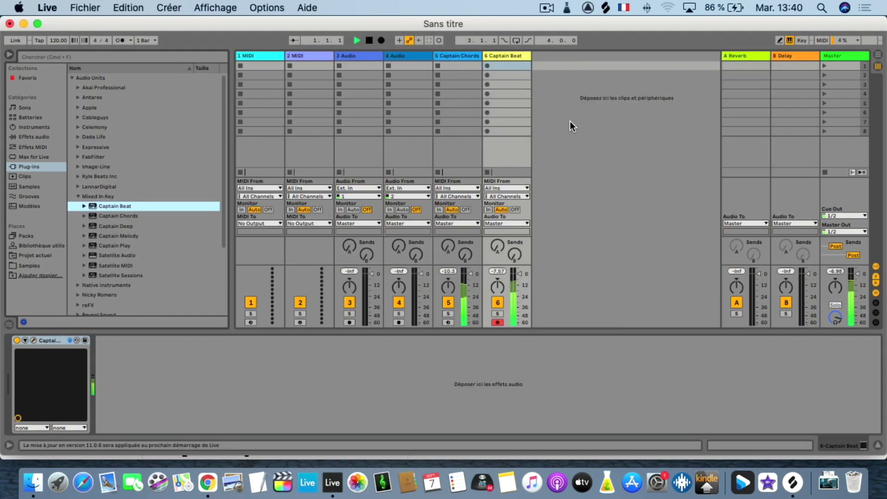
{"action": "left_click", "coordinate": [508, 58]}
{"action": "key", "text": "space"}
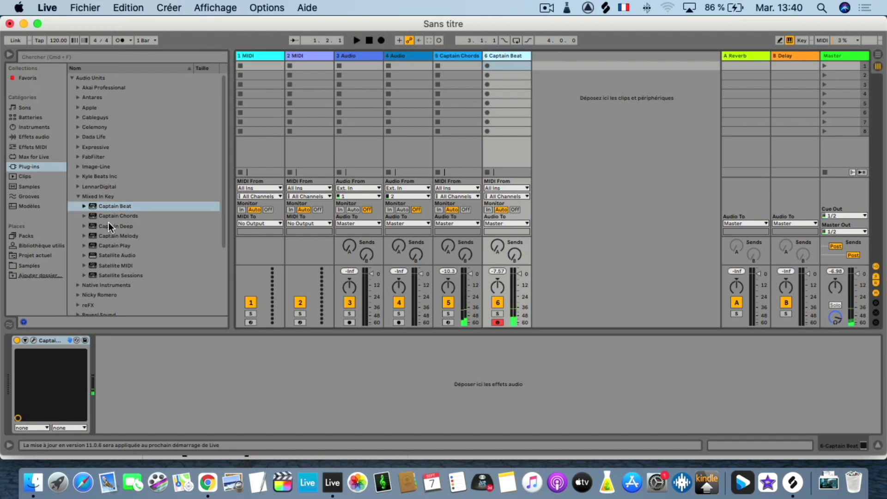
Step: Load Captain Deep on a new track and connect it to Captain Chords to generate the verse bass line
{"action": "scroll", "coordinate": [114, 226], "scroll_direction": "down", "scroll_amount": 1}
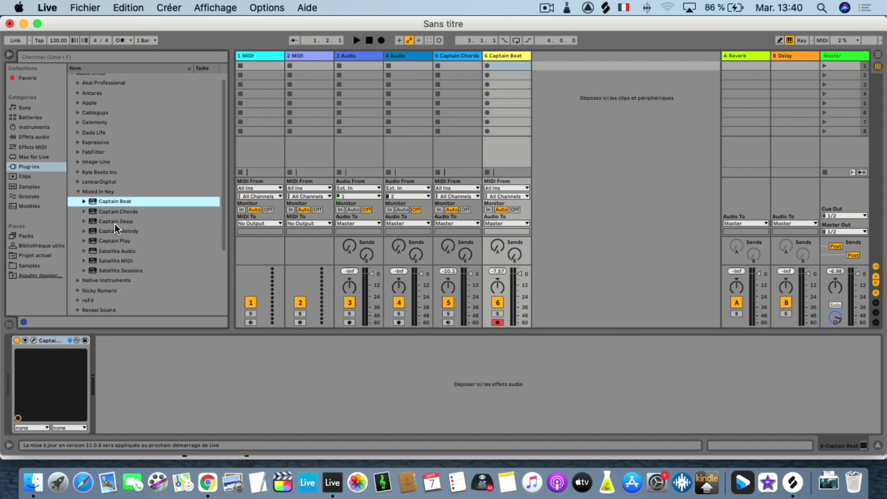
{"action": "left_click", "coordinate": [115, 221]}
{"action": "left_click_drag", "start_coordinate": [412, 224], "coordinate": [645, 179]}
{"action": "left_click_drag", "start_coordinate": [590, 174], "coordinate": [578, 164]}
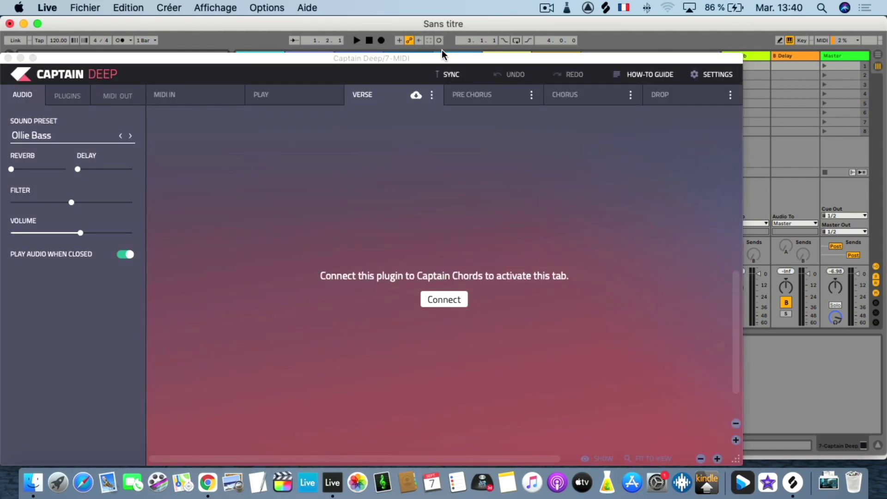
{"action": "left_click", "coordinate": [451, 298]}
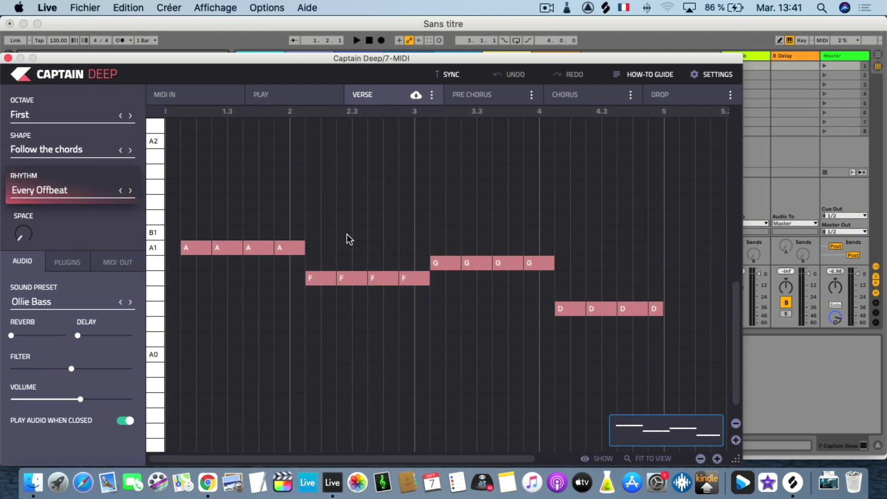
Step: Audition the bass with Organ Bass, set its sound preset to Palm Bass, and hide the plug-in window
{"action": "key", "text": "space"}
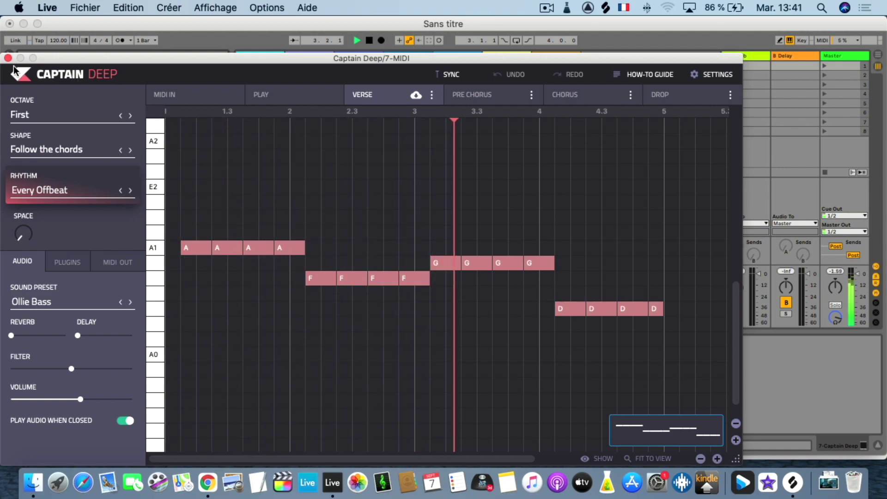
{"action": "left_click", "coordinate": [131, 302]}
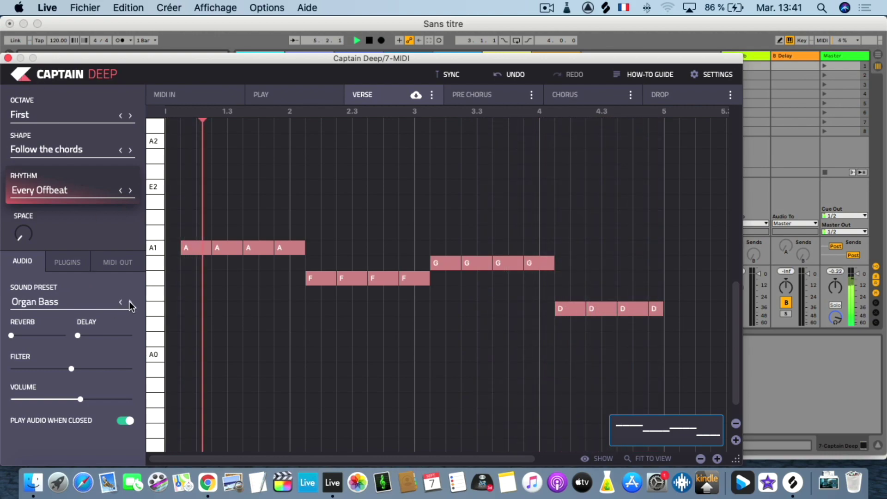
{"action": "left_click", "coordinate": [130, 303]}
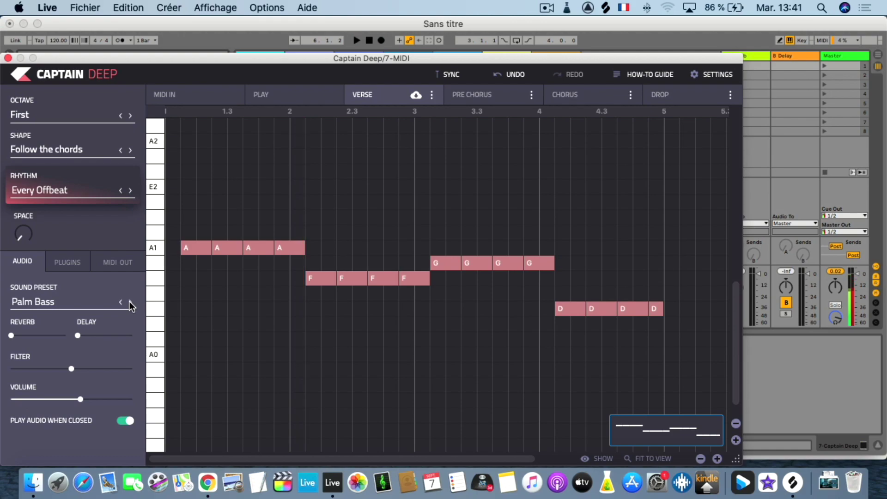
{"action": "key", "text": "super+alt+p"}
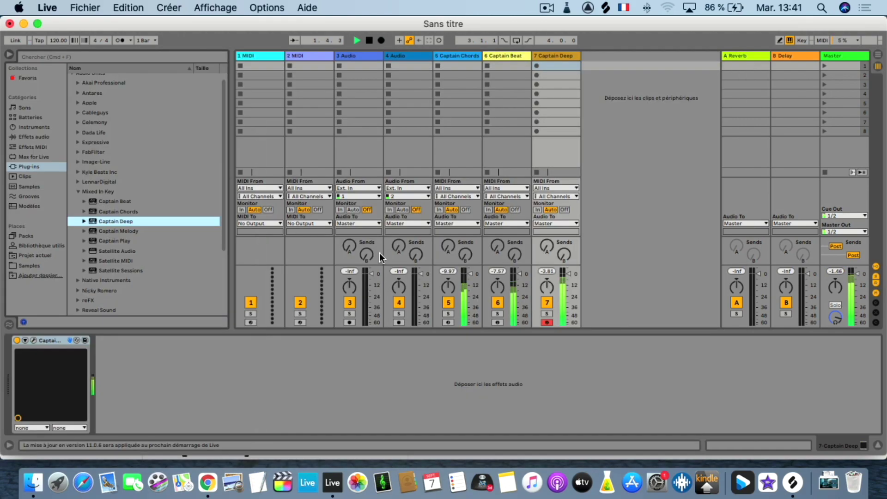
Step: Solo the Captain Beat and Captain Deep tracks together and reopen the Captain Deep window
{"action": "left_click", "coordinate": [497, 313]}
{"action": "left_click", "coordinate": [547, 314], "text": "super"}
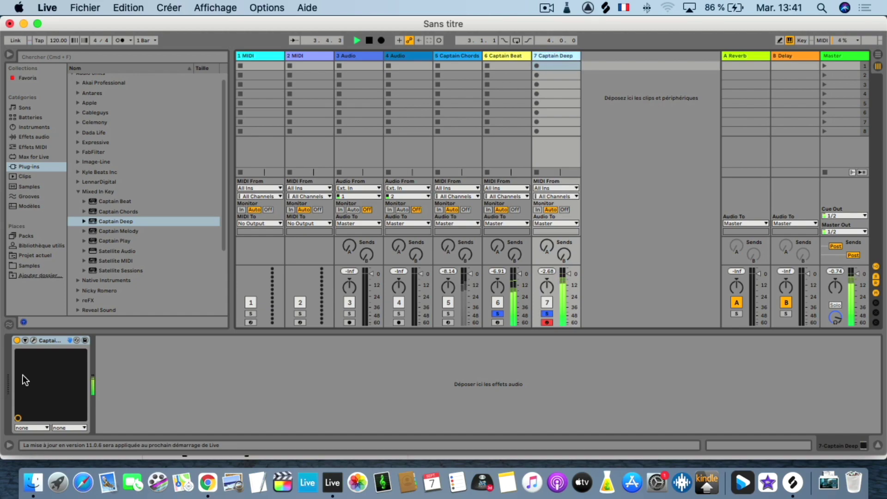
{"action": "left_click", "coordinate": [34, 341]}
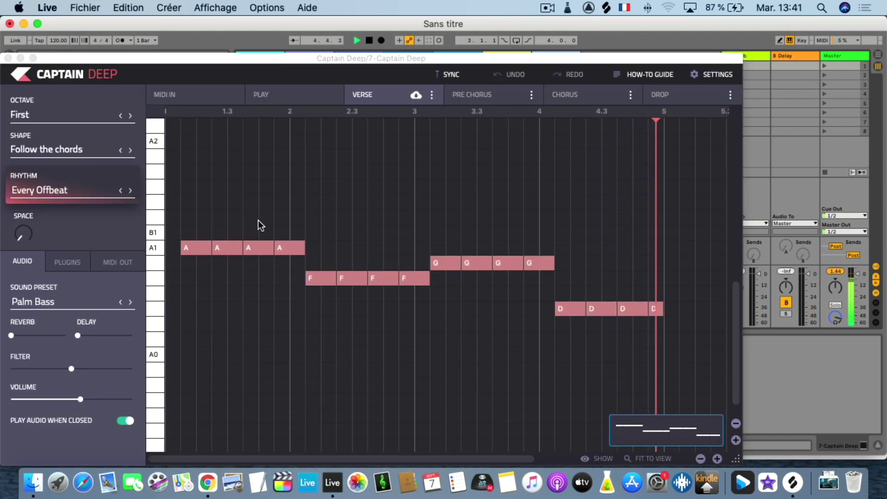
Step: Audition the bass line in other octaves, including Second, Fourth and Zero, and restore the First octave
{"action": "left_click", "coordinate": [130, 116]}
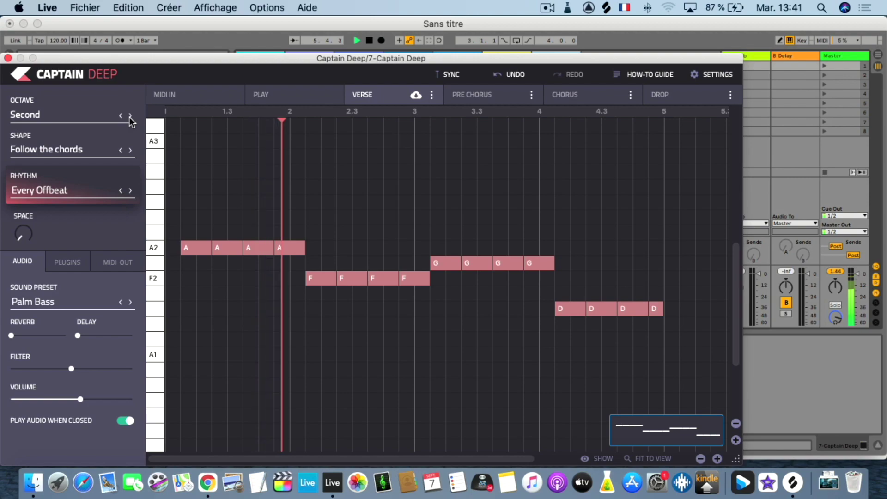
{"action": "left_click", "coordinate": [130, 116]}
{"action": "left_click", "coordinate": [129, 117]}
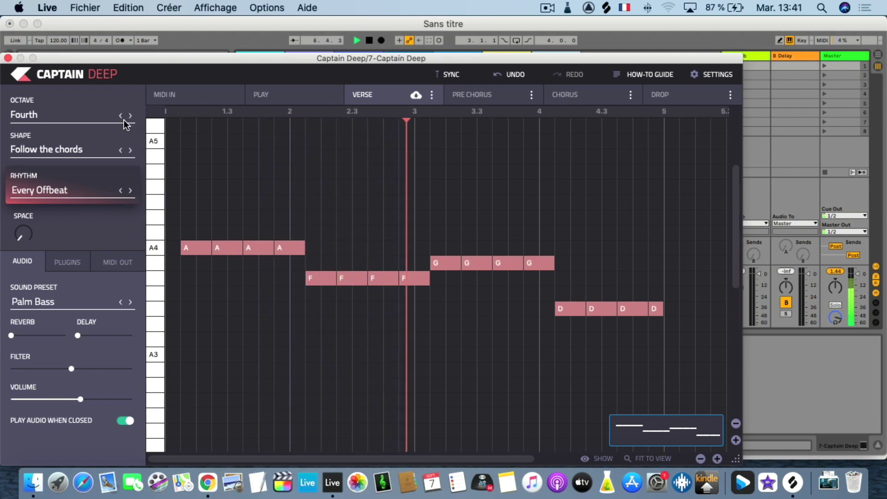
{"action": "left_click", "coordinate": [129, 117]}
{"action": "left_click", "coordinate": [121, 116]}
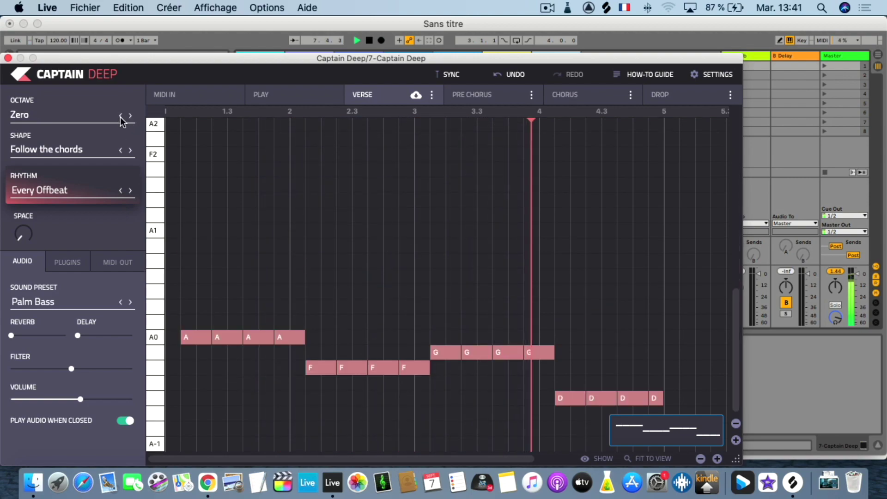
{"action": "left_click", "coordinate": [130, 115]}
Step: Step the bass line's shape through Opposite movement and Minimum adjustment, and set it to Don't change melody
{"action": "left_click", "coordinate": [132, 151]}
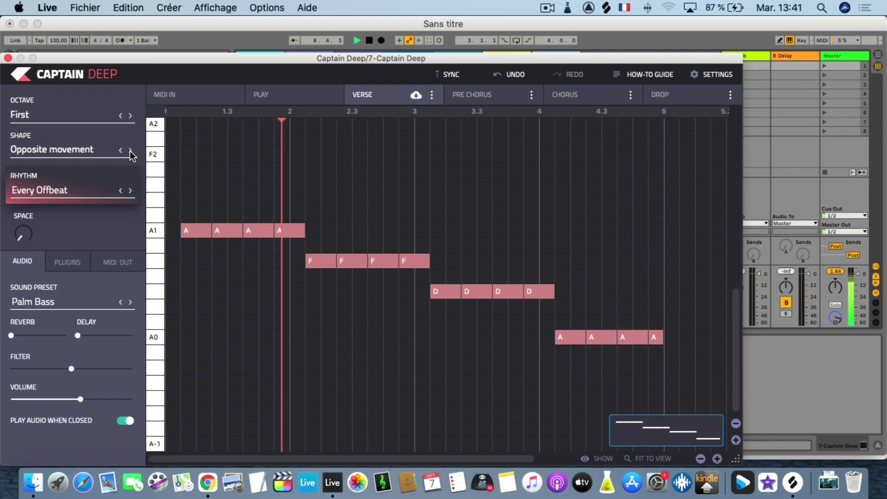
{"action": "key", "text": "space"}
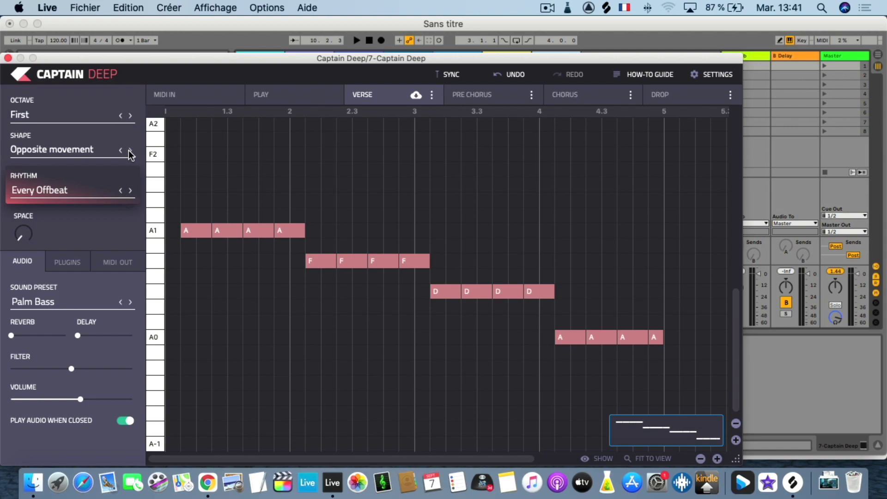
{"action": "left_click", "coordinate": [131, 151]}
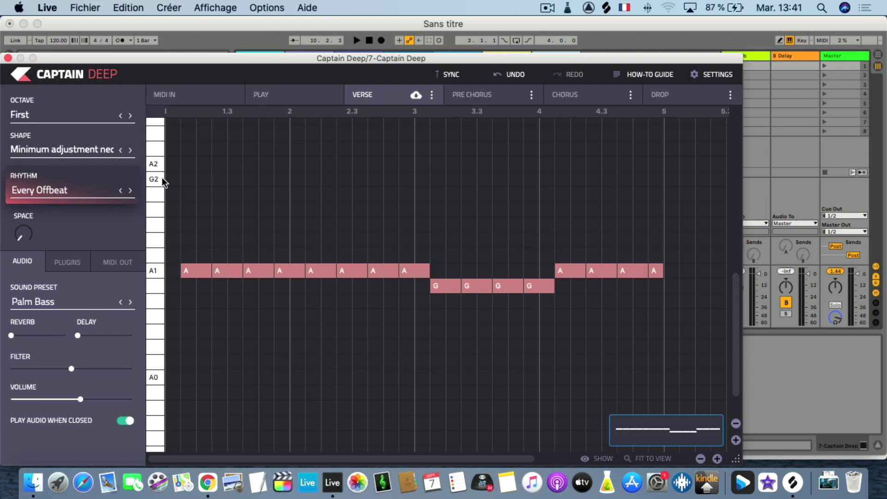
{"action": "key", "text": "space"}
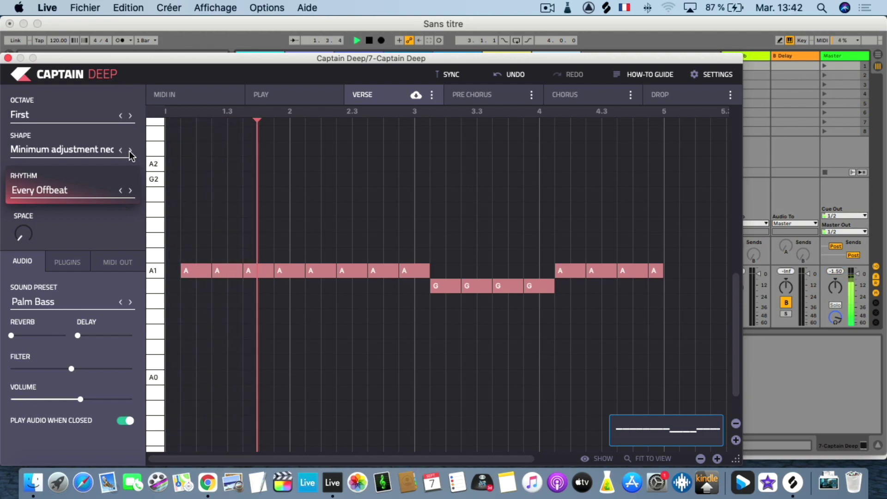
{"action": "left_click", "coordinate": [130, 151]}
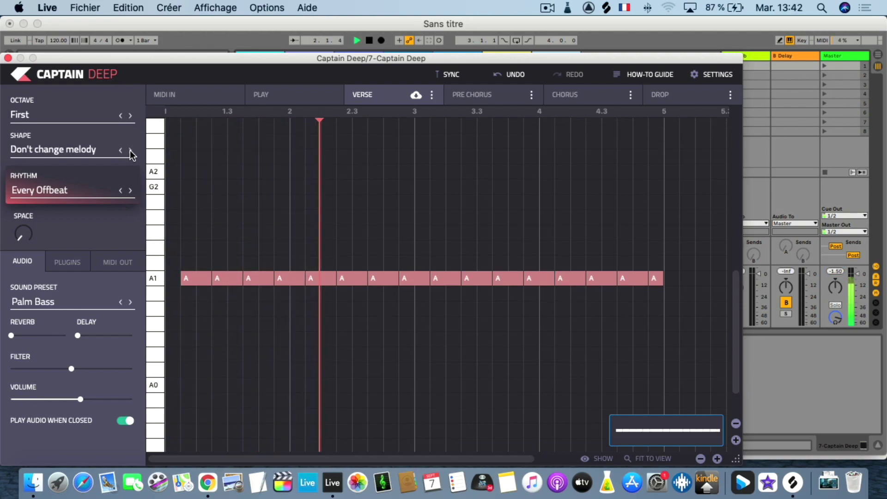
Step: Audition the bass rhythms from On Chord Change through 1/8 Notes, and set the rhythm to Addiction
{"action": "left_click", "coordinate": [130, 191]}
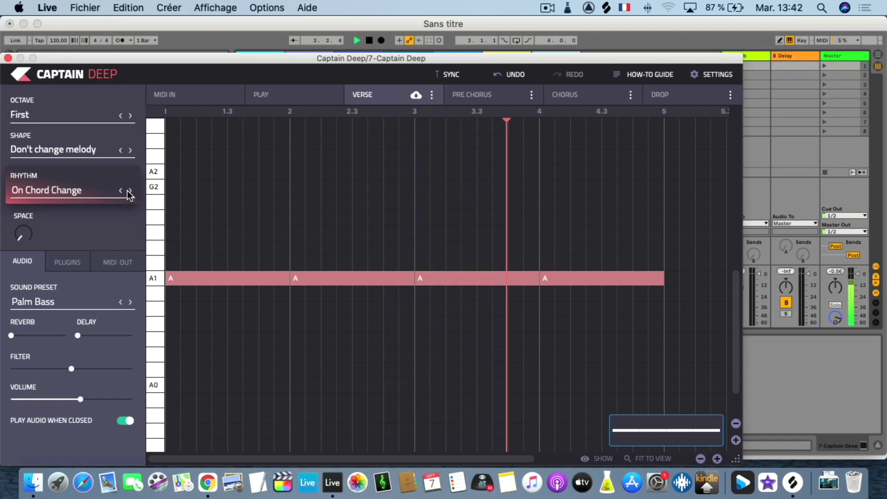
{"action": "left_click", "coordinate": [130, 191]}
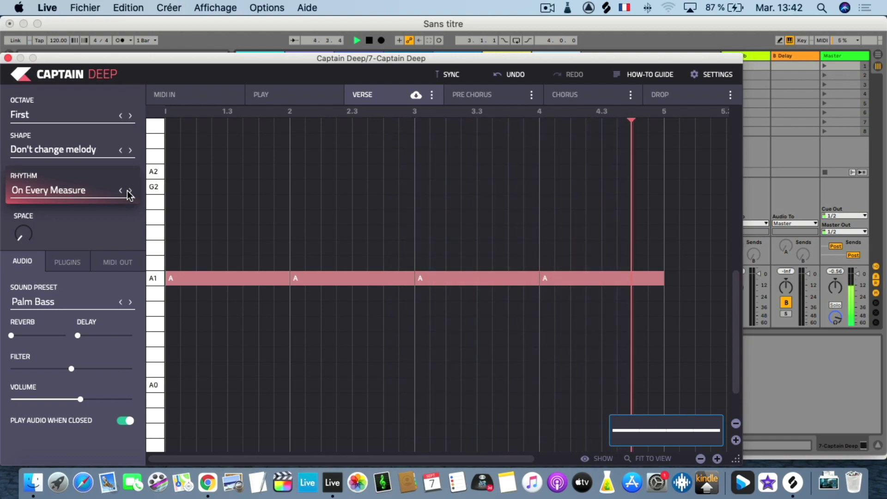
{"action": "left_click", "coordinate": [130, 191]}
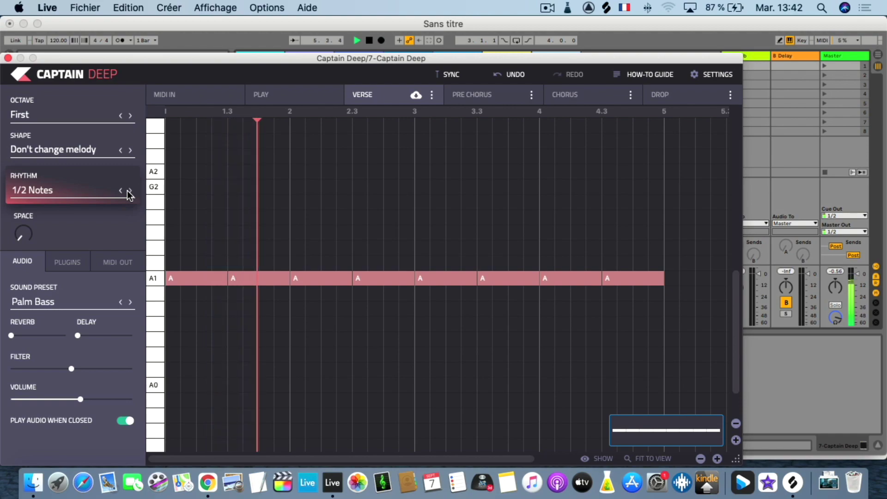
{"action": "left_click", "coordinate": [130, 191]}
{"action": "left_click", "coordinate": [129, 191]}
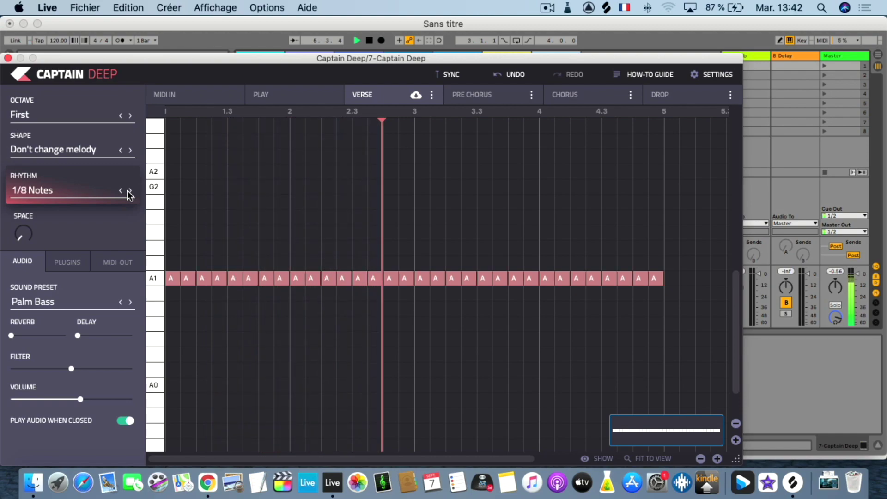
{"action": "left_click", "coordinate": [130, 191]}
{"action": "left_click", "coordinate": [130, 191]}
{"action": "left_click", "coordinate": [130, 191]}
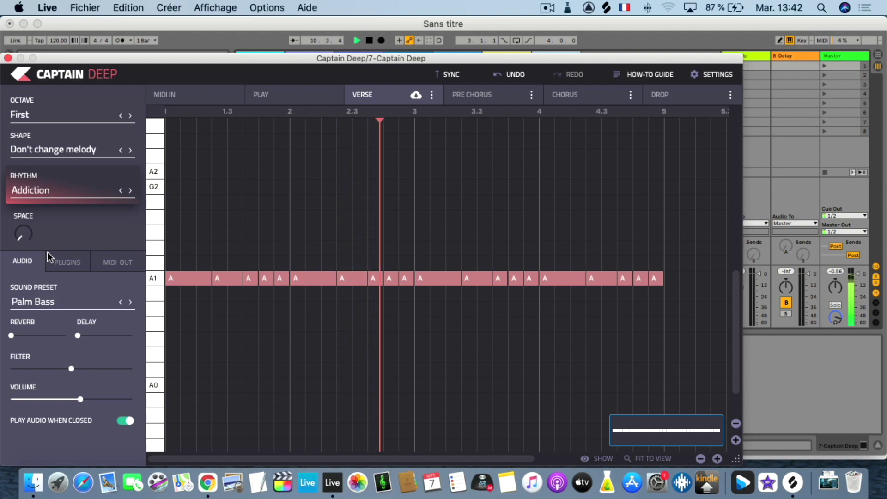
Step: Hide the Captain Deep window and solo the Captain Chords track along with the drums and bass
{"action": "key", "text": "super+alt+p"}
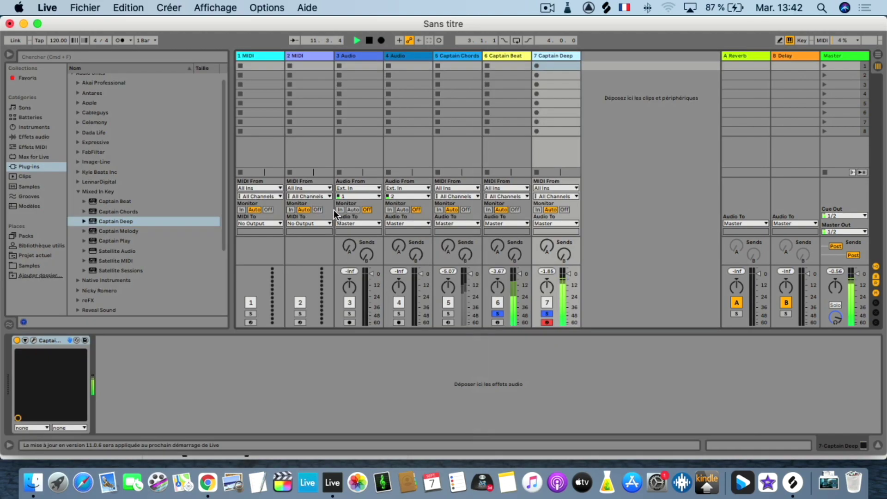
{"action": "left_click", "coordinate": [447, 314]}
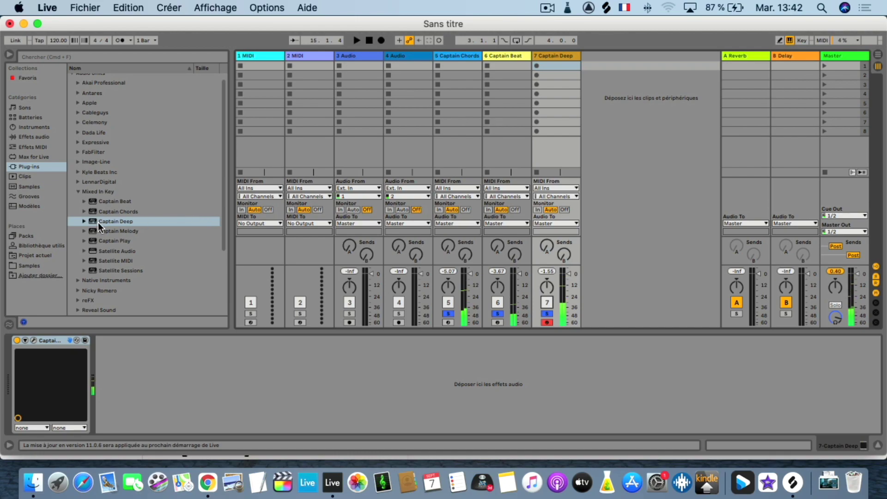
Step: Load Captain Melody on a new track and reposition its window
{"action": "left_click_drag", "start_coordinate": [107, 231], "coordinate": [630, 91]}
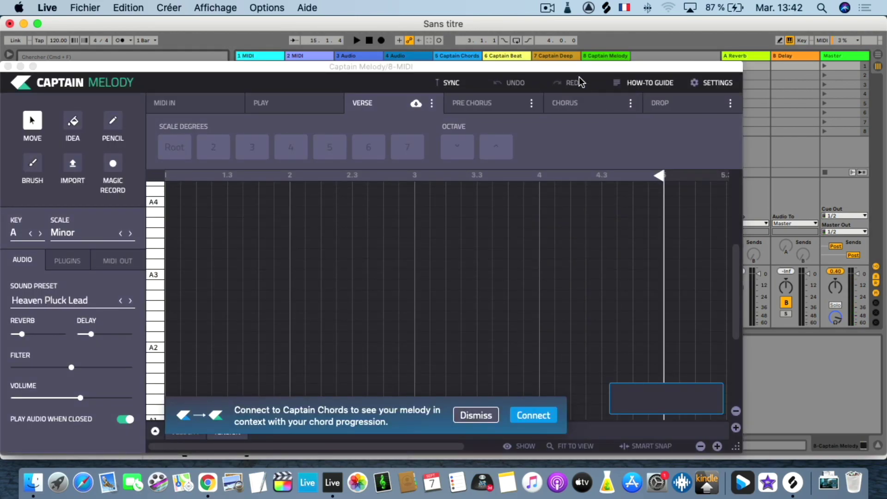
{"action": "left_click_drag", "start_coordinate": [581, 67], "coordinate": [729, 49]}
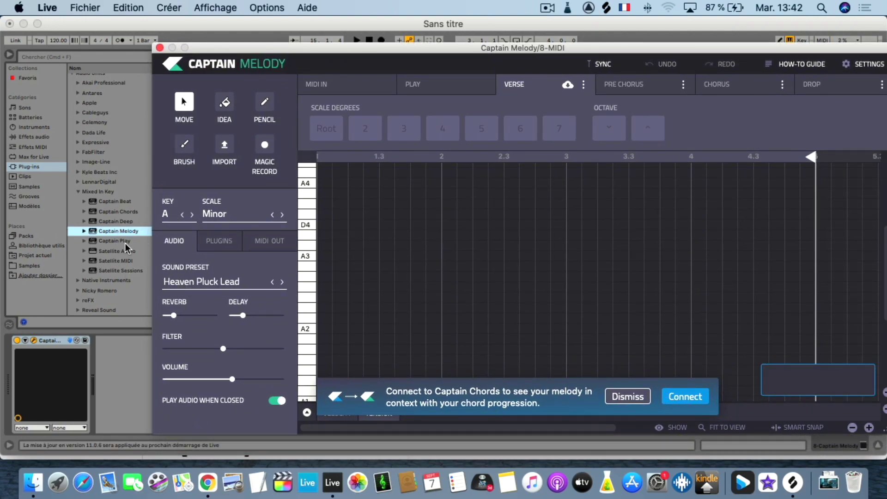
{"action": "left_click_drag", "start_coordinate": [296, 49], "coordinate": [269, 56]}
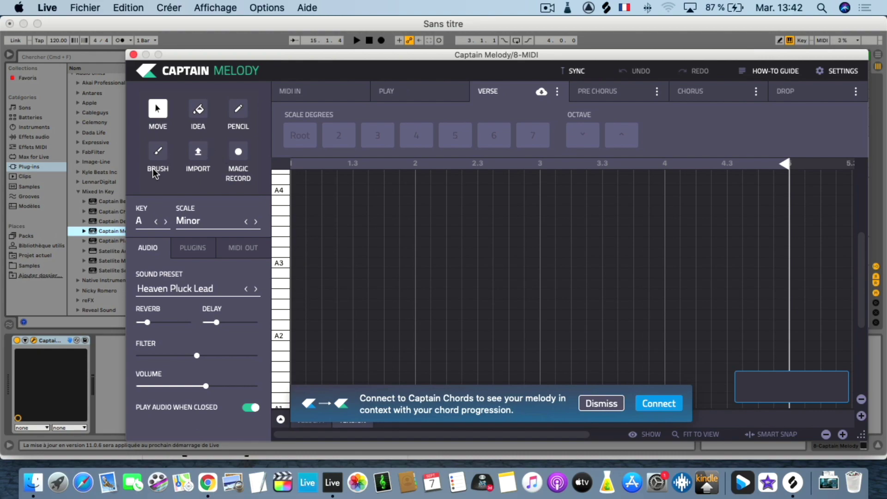
Step: Add an idea box at the start of the verse in Captain Melody, randomize its notes and audition the result
{"action": "left_click", "coordinate": [197, 113]}
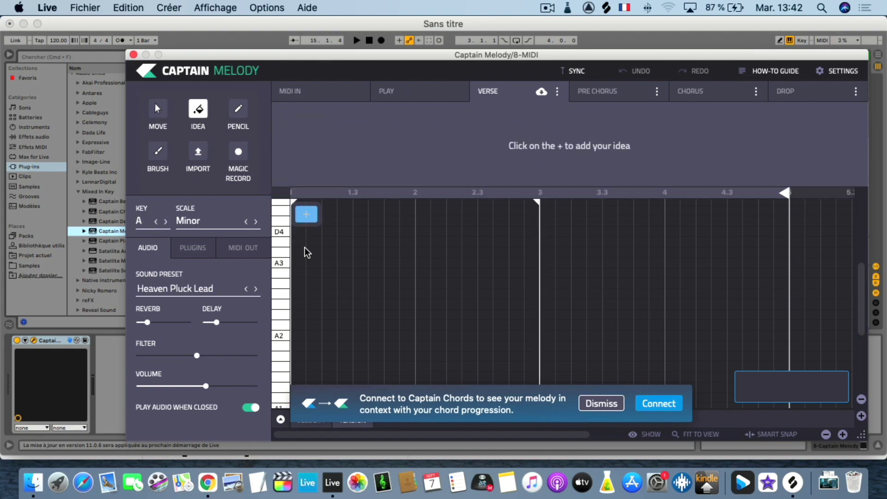
{"action": "left_click", "coordinate": [306, 215]}
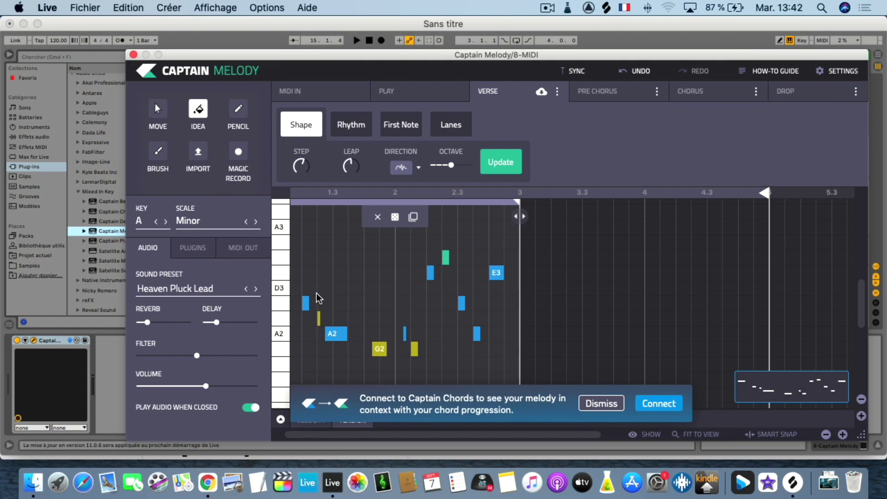
{"action": "key", "text": "space"}
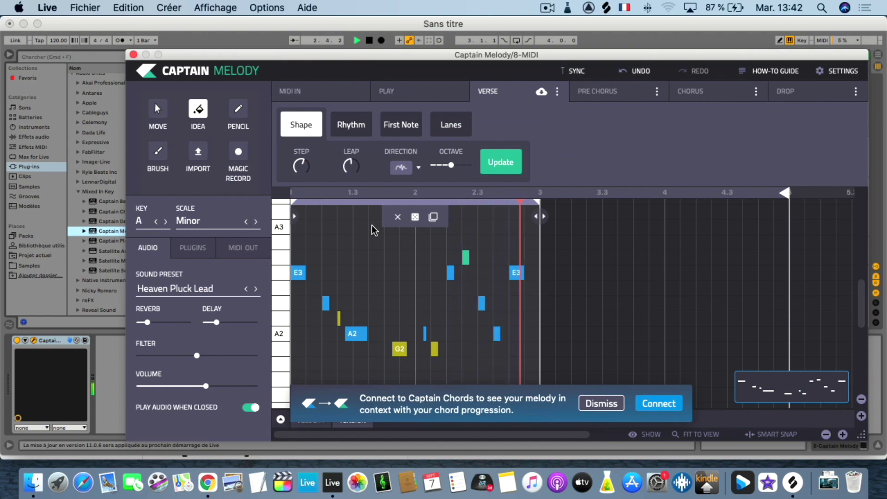
{"action": "left_click", "coordinate": [415, 217]}
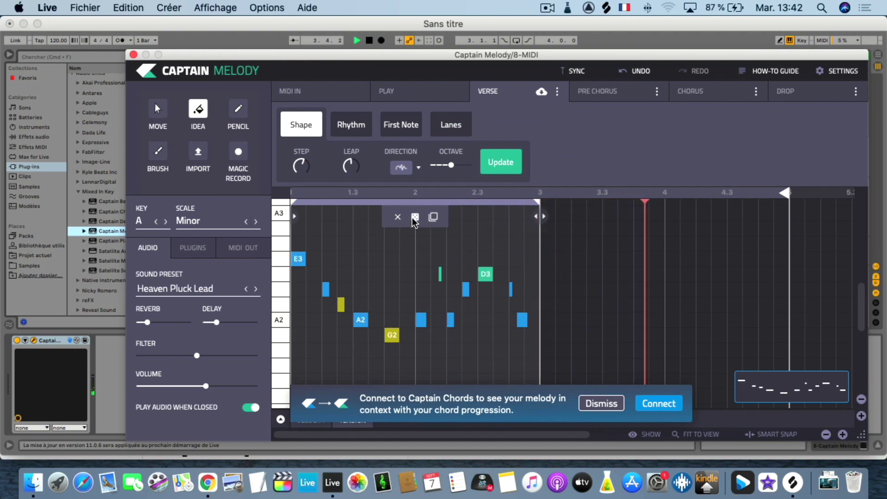
{"action": "key", "text": "space"}
{"action": "key", "text": "space"}
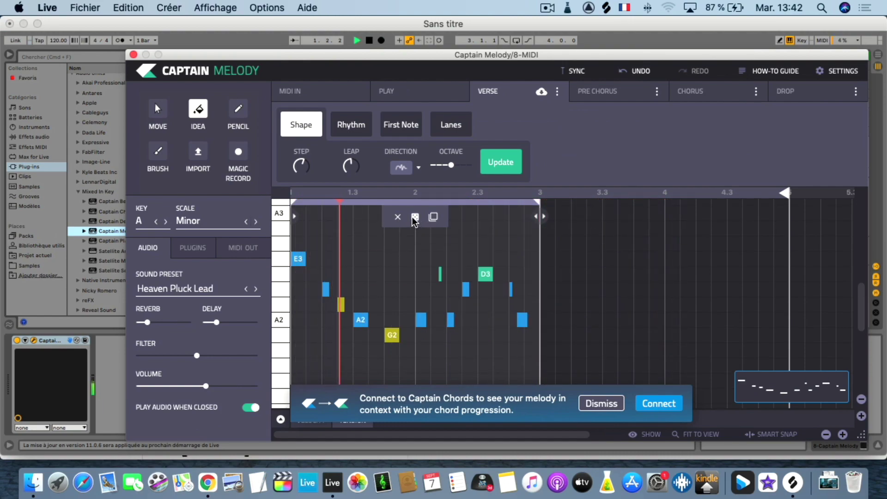
{"action": "key", "text": "space"}
Step: Hide the Captain Melody window and play the Captain Melody track soloed, adding Captain Deep to the solo
{"action": "left_click", "coordinate": [133, 55]}
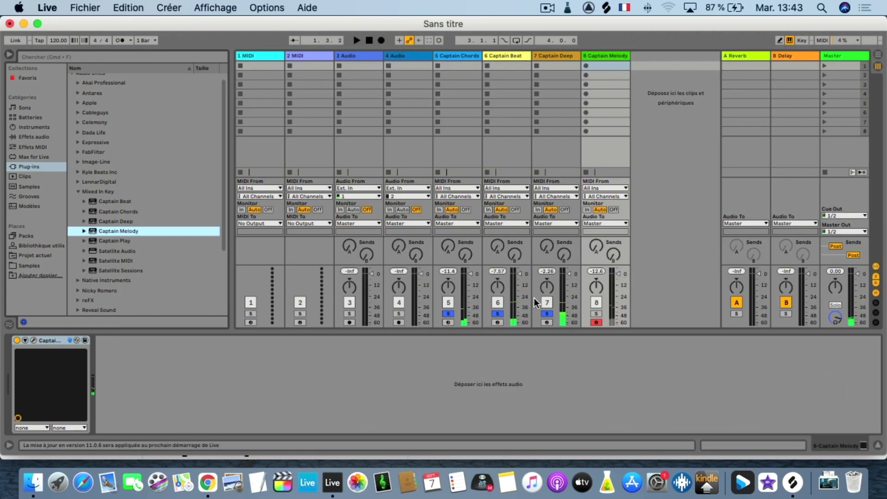
{"action": "left_click", "coordinate": [497, 314]}
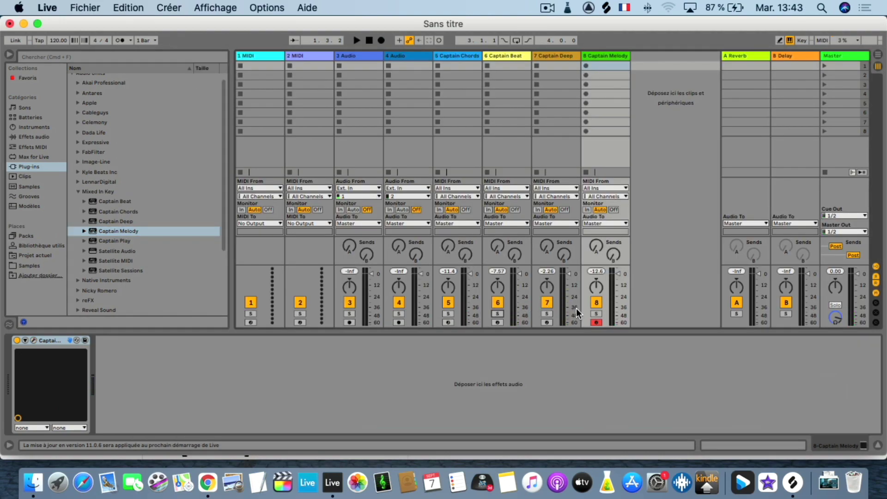
{"action": "left_click", "coordinate": [596, 314]}
{"action": "key", "text": "space"}
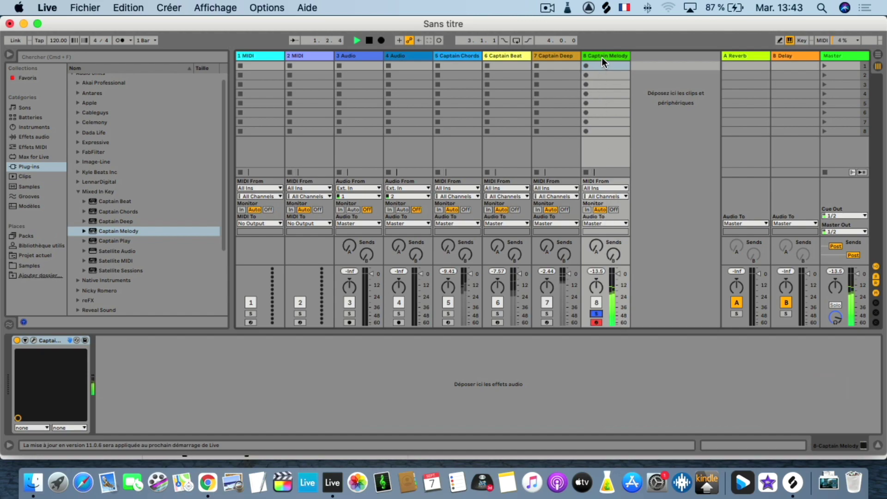
{"action": "left_click", "coordinate": [547, 314]}
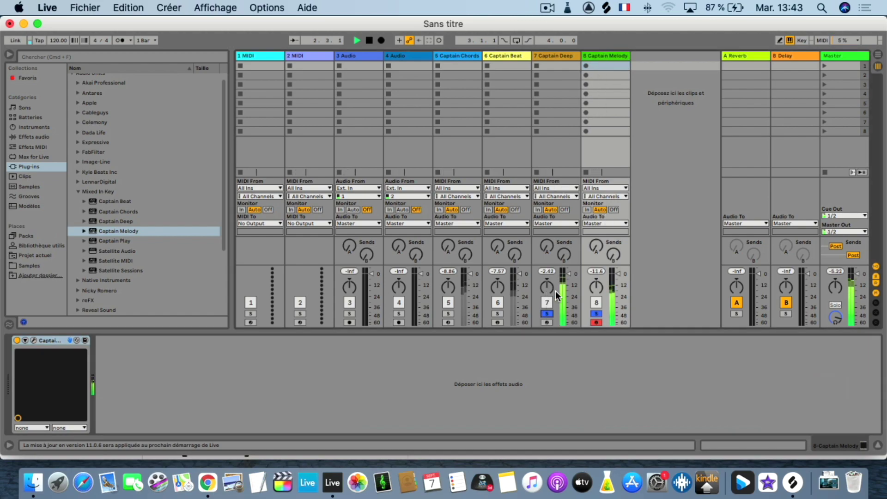
{"action": "left_click", "coordinate": [596, 55]}
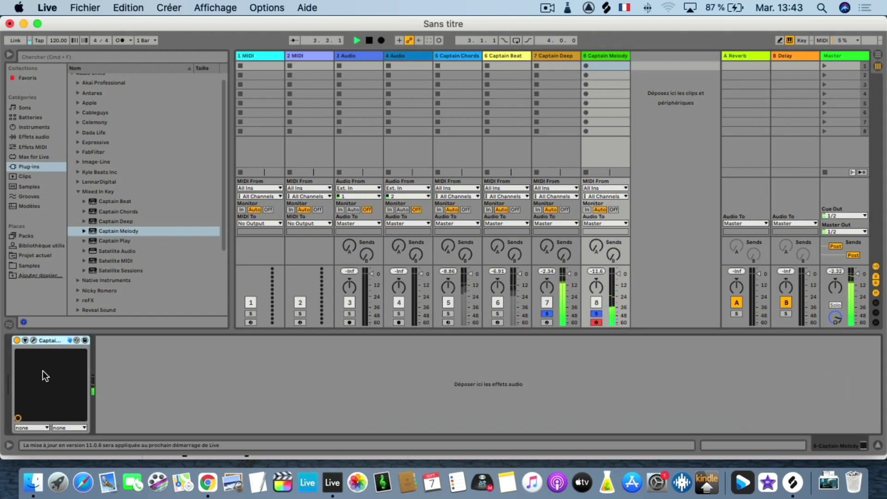
Step: Reopen the Captain Melody window, stop playback and connect the melody to Captain Chords
{"action": "left_click", "coordinate": [33, 341]}
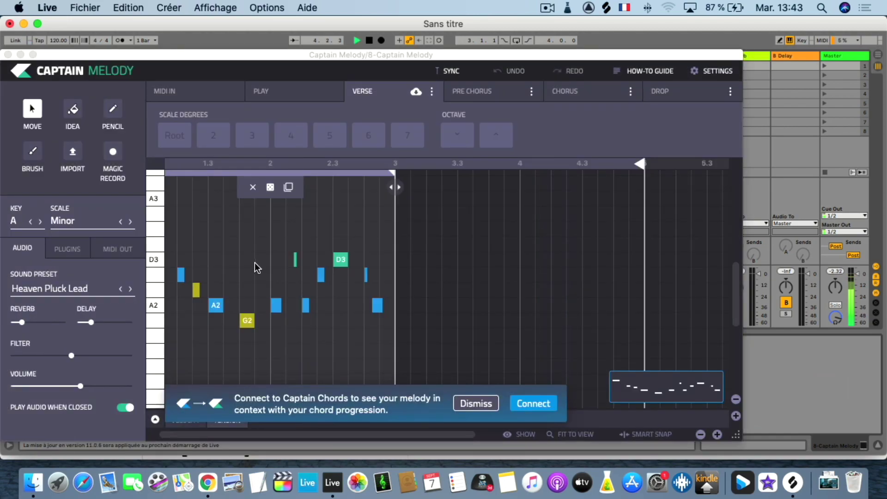
{"action": "key", "text": "space"}
{"action": "left_click", "coordinate": [396, 187]}
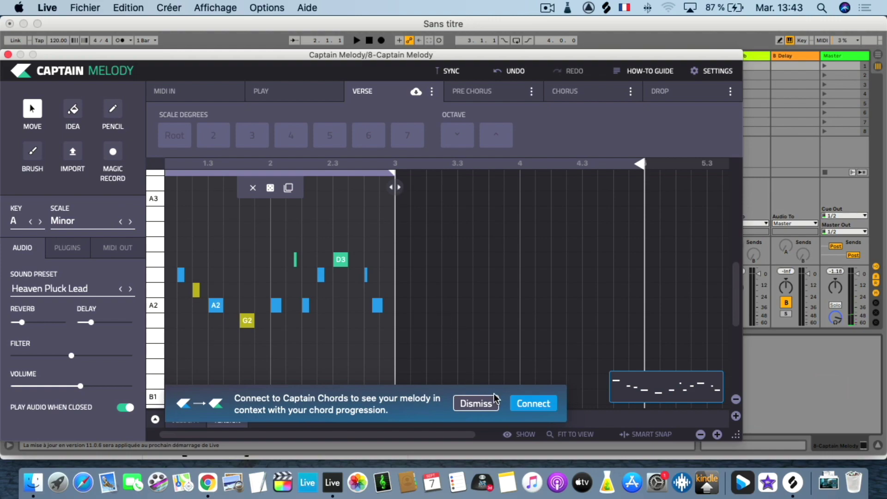
{"action": "left_click", "coordinate": [519, 404]}
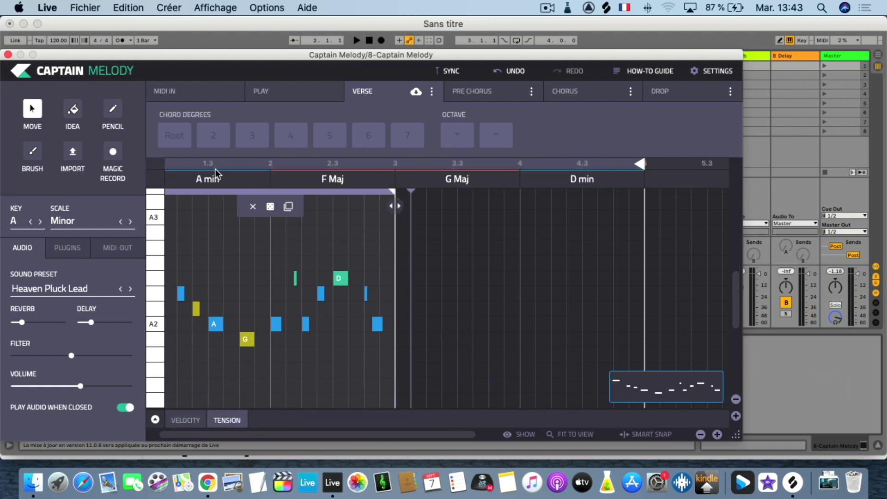
Step: Duplicate the idea box over the G Maj and D min chords and align the boundary between the two boxes with bar 3
{"action": "left_click", "coordinate": [74, 115]}
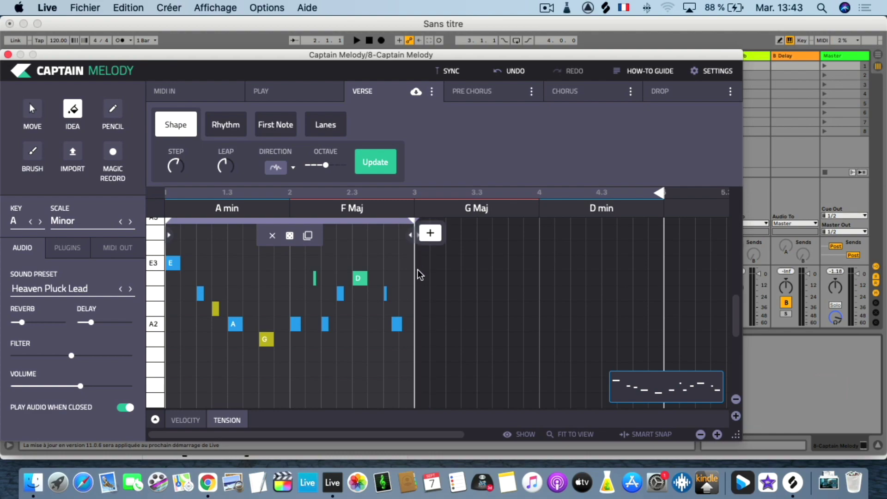
{"action": "left_click_drag", "start_coordinate": [415, 234], "coordinate": [430, 235]}
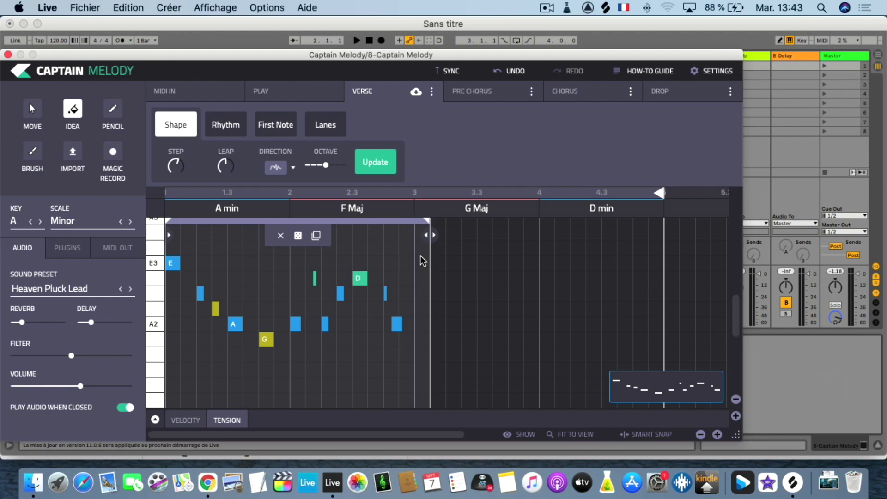
{"action": "key", "text": "space"}
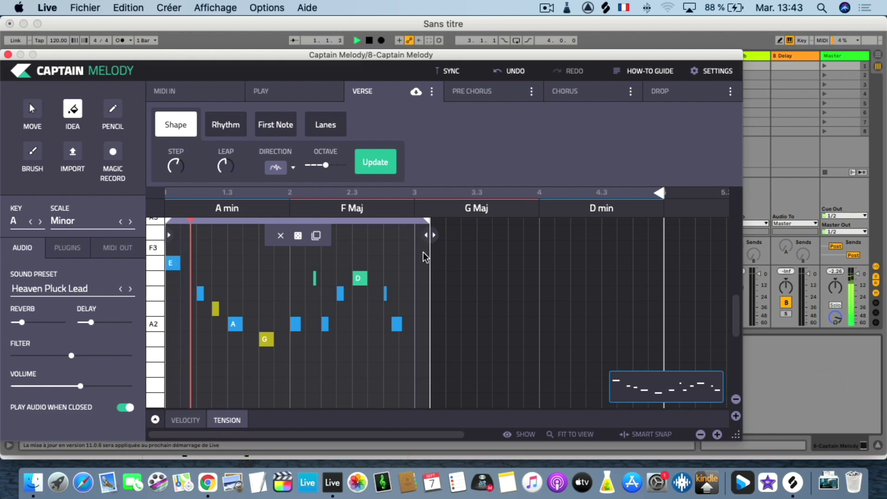
{"action": "left_click", "coordinate": [317, 237]}
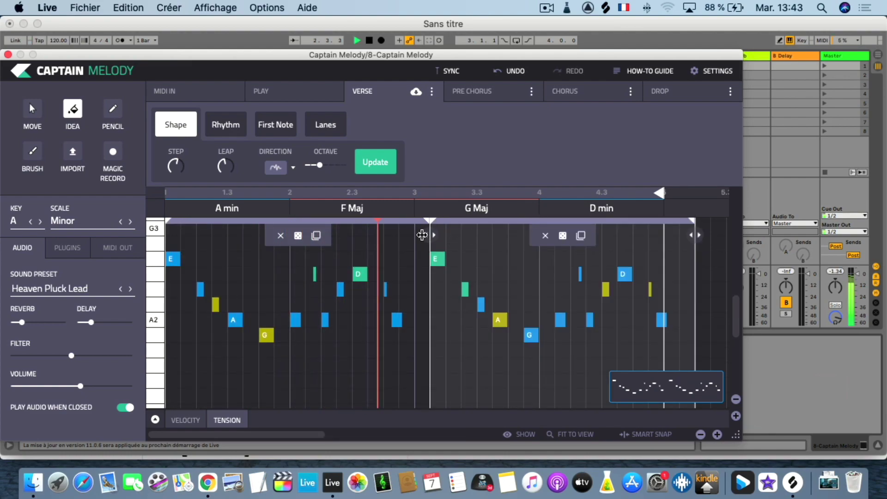
{"action": "left_click_drag", "start_coordinate": [417, 236], "coordinate": [443, 225]}
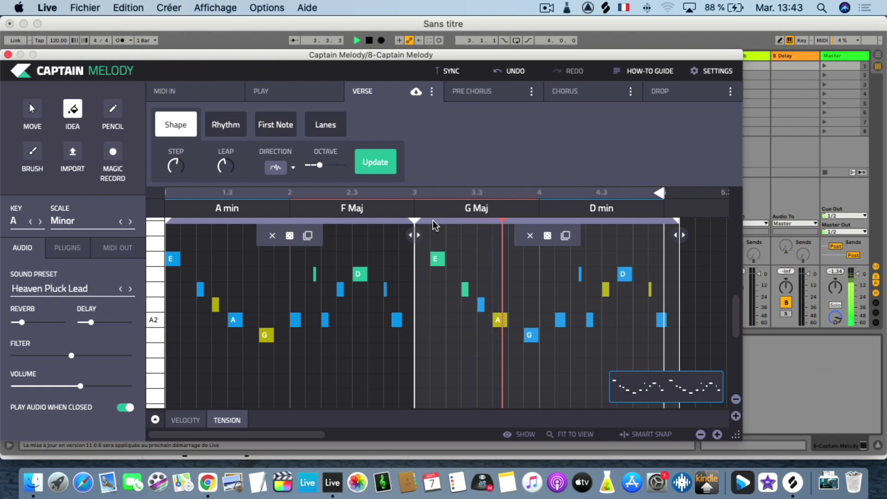
Step: Randomize the second idea box and the first idea box repeatedly while listening, and stop playback
{"action": "left_click", "coordinate": [548, 236]}
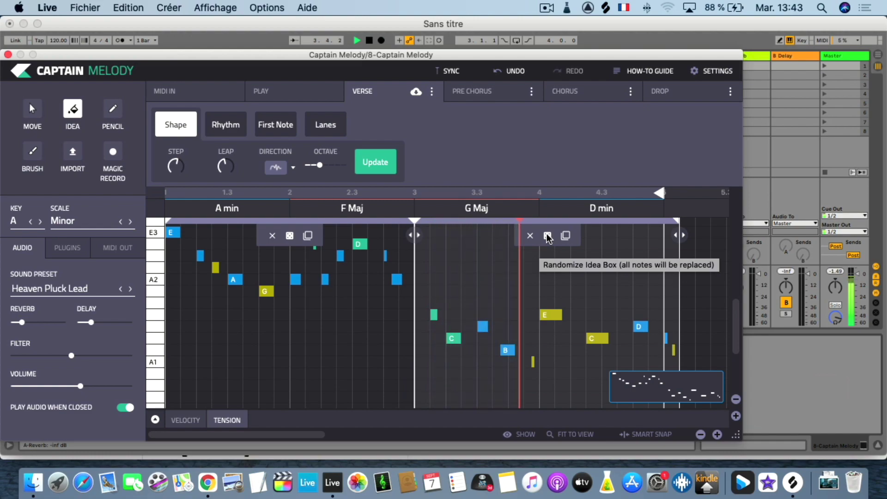
{"action": "left_click", "coordinate": [548, 236]}
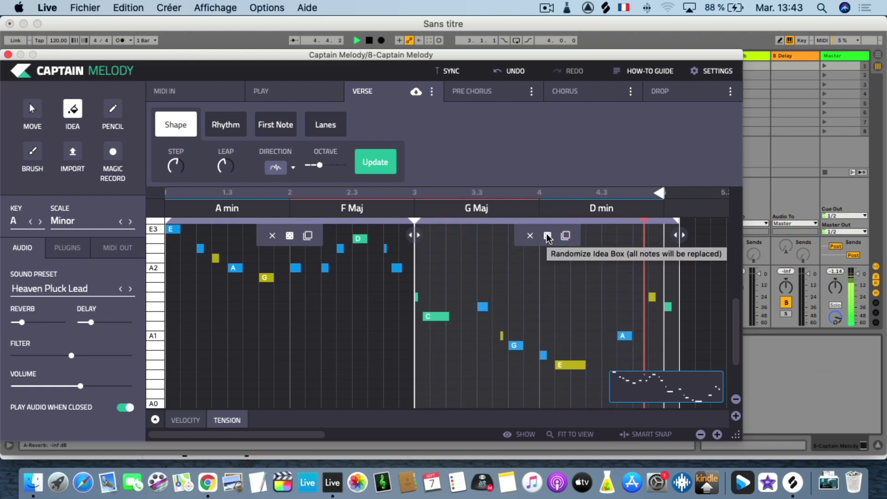
{"action": "left_click", "coordinate": [292, 238]}
{"action": "left_click", "coordinate": [291, 239]}
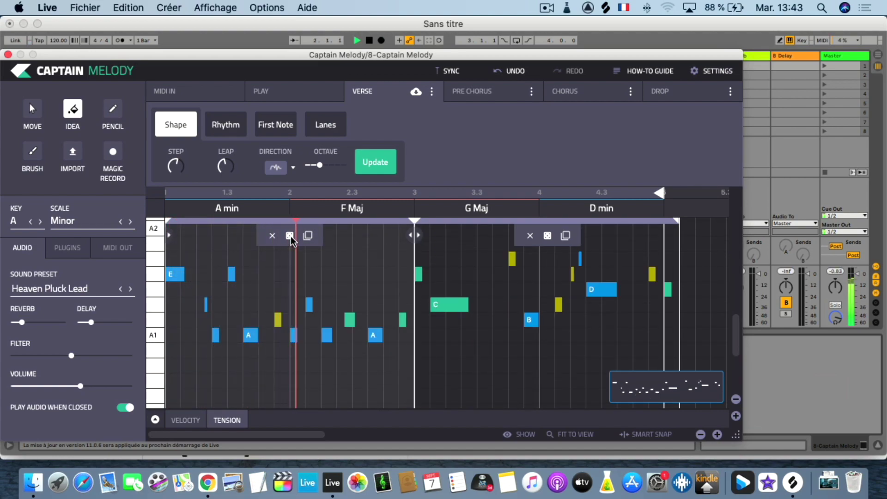
{"action": "key", "text": "space"}
Step: Raise the first idea box's rhythm Density, Triplets and Rests, set Length to 74 %, and audition the melody
{"action": "left_click", "coordinate": [226, 131]}
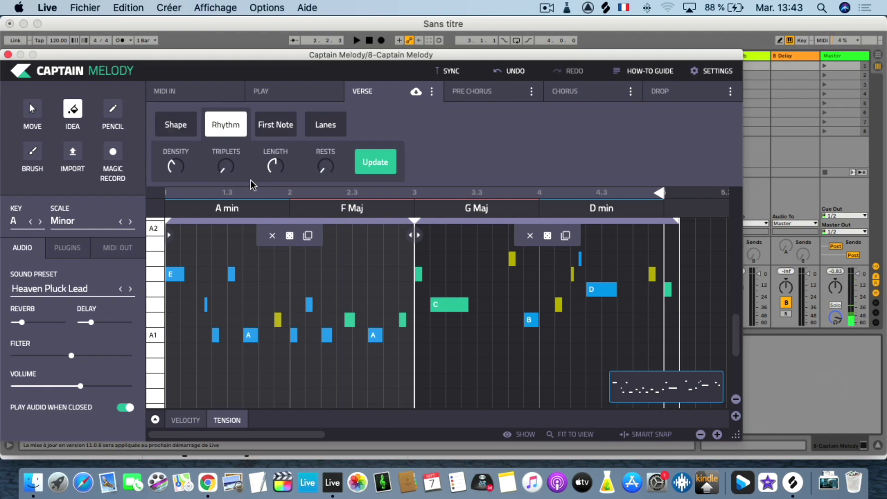
{"action": "left_click_drag", "start_coordinate": [201, 168], "coordinate": [295, 138]}
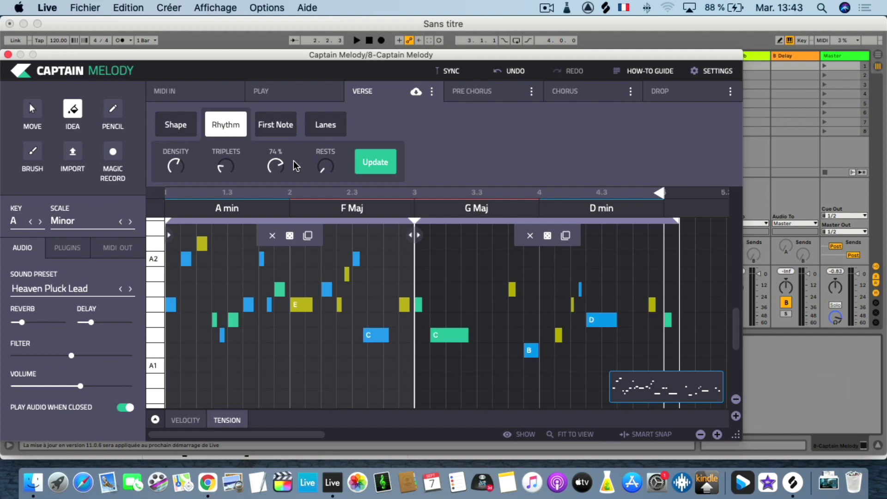
{"action": "left_click_drag", "start_coordinate": [331, 172], "coordinate": [334, 138]}
{"action": "key", "text": "space"}
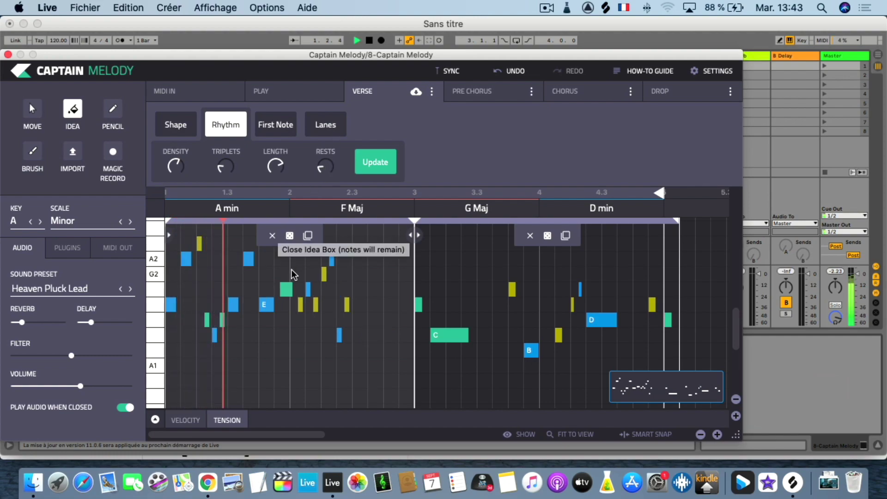
{"action": "mouse_move", "coordinate": [321, 172]}
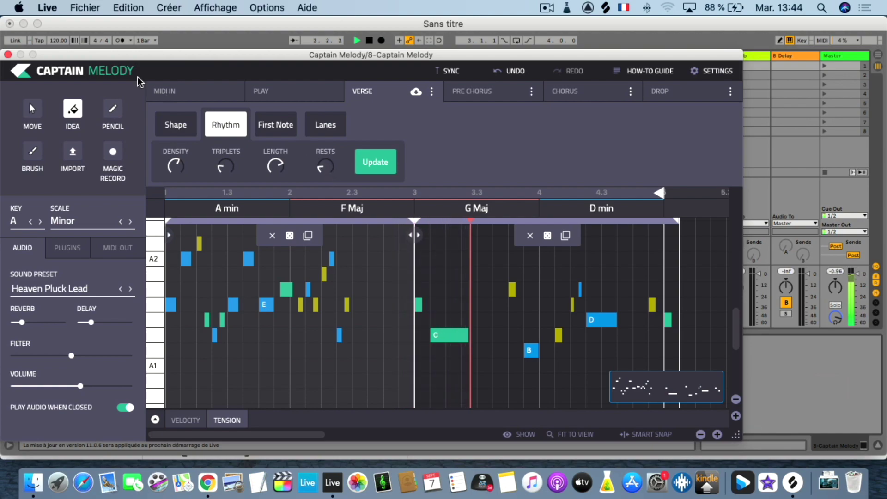
Step: Stop playback, hide the Captain Melody window and unsolo the Captain Melody and Captain Deep tracks
{"action": "left_click", "coordinate": [8, 54]}
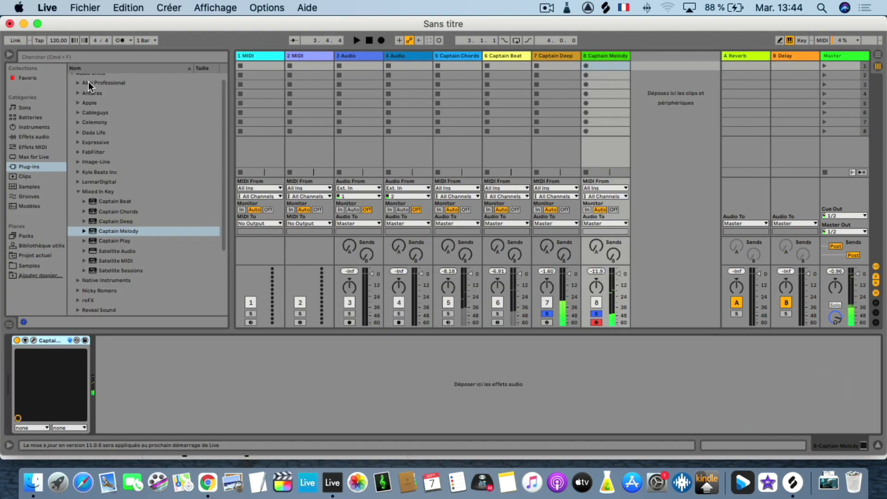
{"action": "left_click", "coordinate": [596, 314]}
{"action": "left_click", "coordinate": [548, 313]}
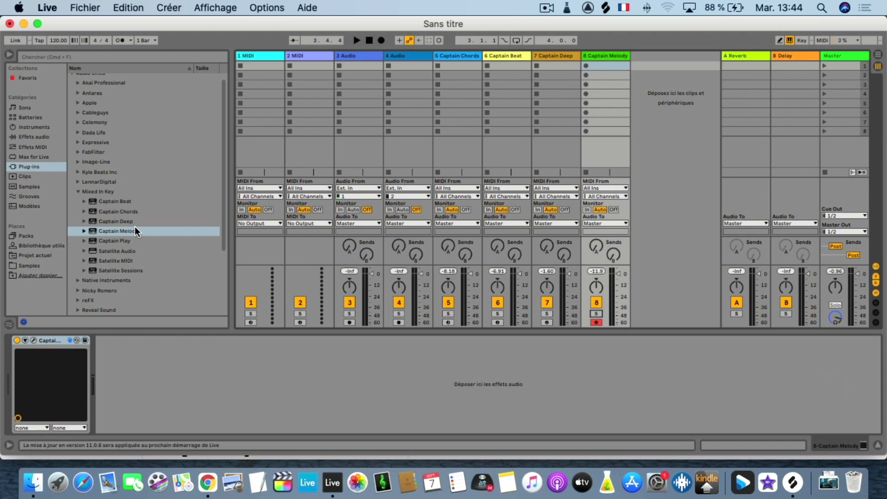
Step: Review the Mixed In Key plug-in folder and the Captain Chords, Captain Beat, Captain Deep and Captain Melody tracks in turn
{"action": "left_click", "coordinate": [79, 191]}
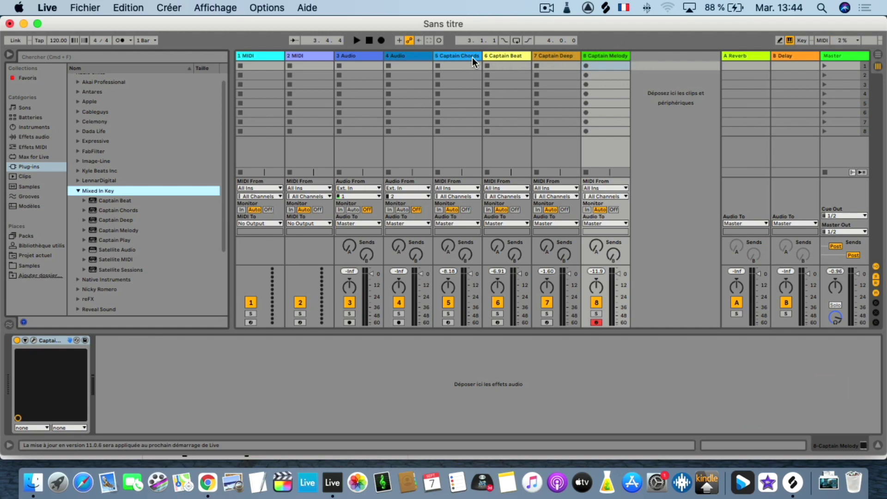
{"action": "left_click", "coordinate": [512, 56]}
{"action": "left_click", "coordinate": [558, 56]}
{"action": "left_click", "coordinate": [610, 55]}
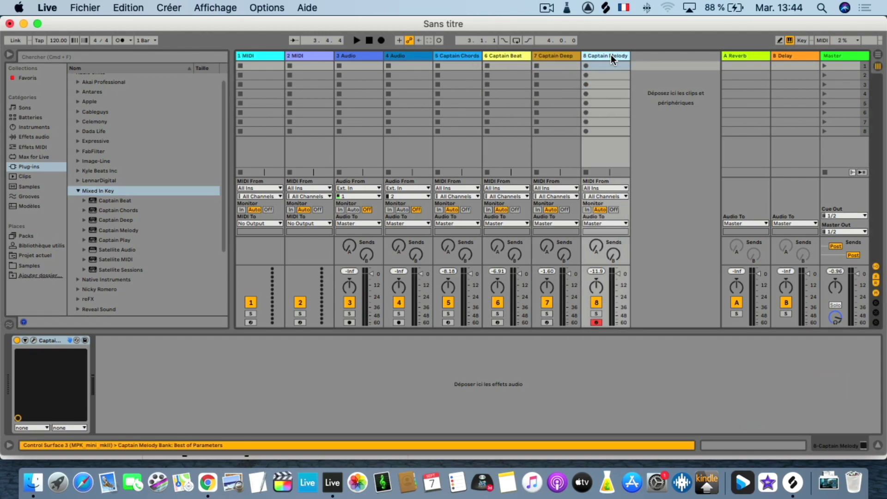
{"action": "left_click", "coordinate": [552, 55]}
{"action": "left_click", "coordinate": [506, 56]}
{"action": "left_click", "coordinate": [462, 54]}
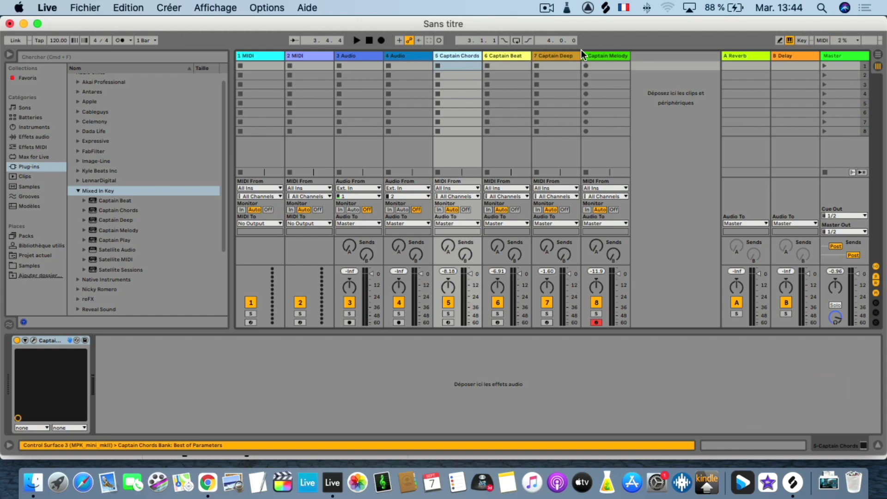
{"action": "left_click", "coordinate": [605, 56]}
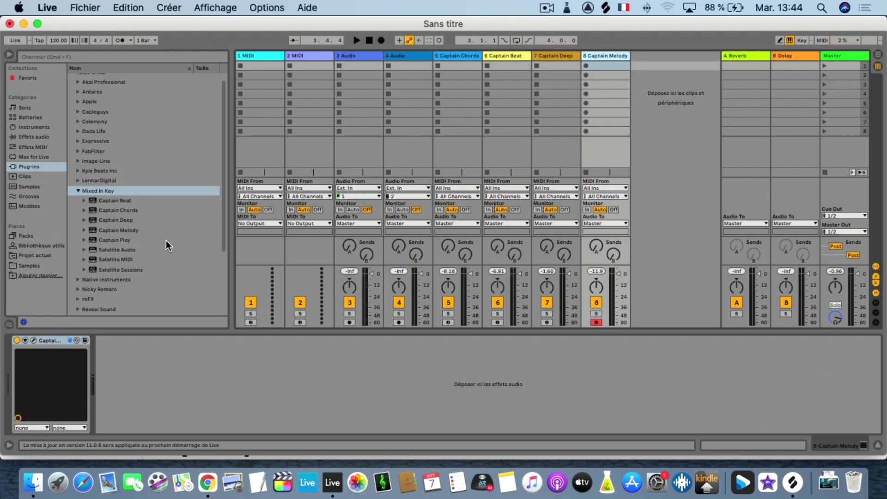
Step: Load Satellite Audio on a new audio track and move its window clear of the plug-in browser
{"action": "scroll", "coordinate": [107, 259], "scroll_direction": "down", "scroll_amount": 2}
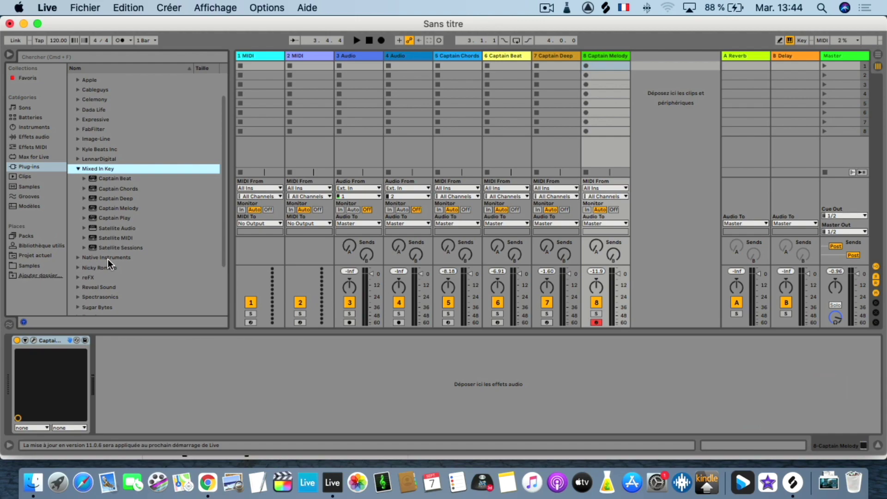
{"action": "left_click_drag", "start_coordinate": [109, 226], "coordinate": [683, 137]}
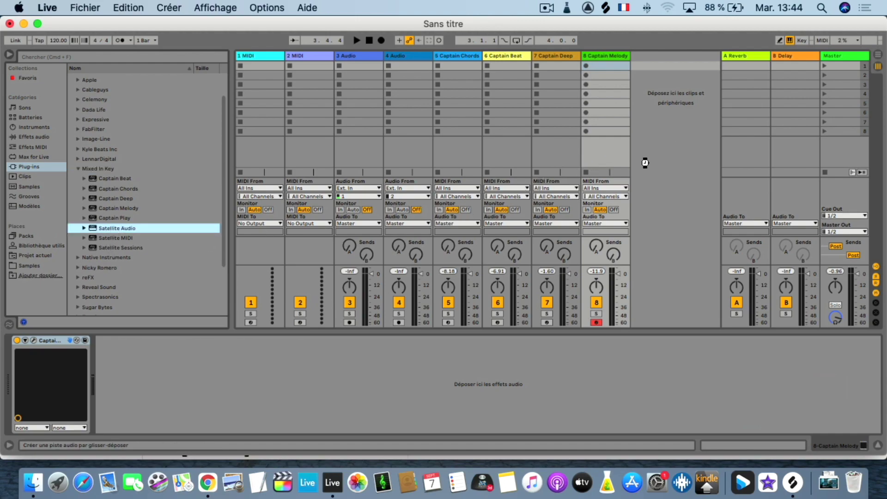
{"action": "left_click", "coordinate": [226, 164]}
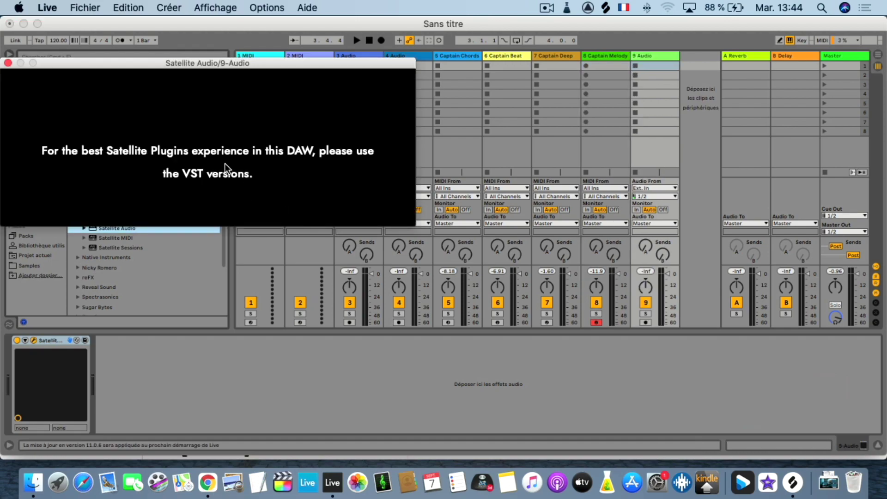
{"action": "left_click_drag", "start_coordinate": [157, 59], "coordinate": [398, 55]}
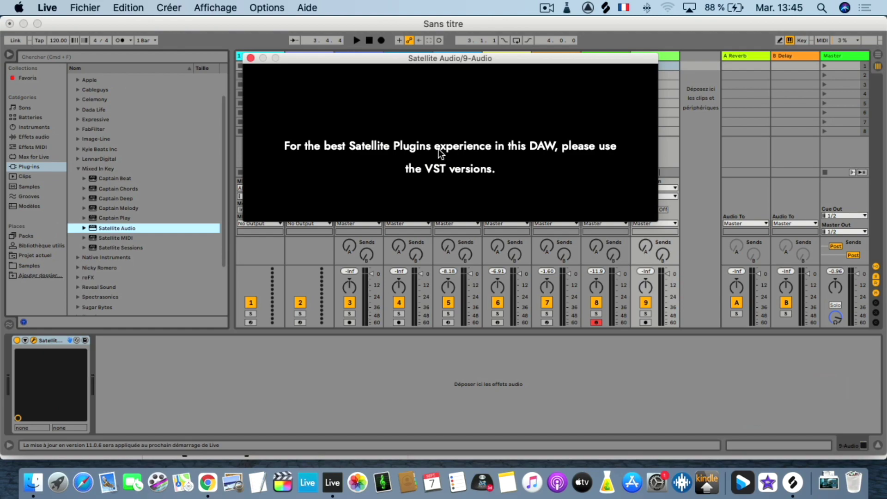
Step: Hide the Satellite Audio window and review the Satellite Audio, Satellite MIDI and Satellite Sessions entries in the plug-in browser
{"action": "left_click", "coordinate": [250, 58]}
{"action": "left_click", "coordinate": [109, 237]}
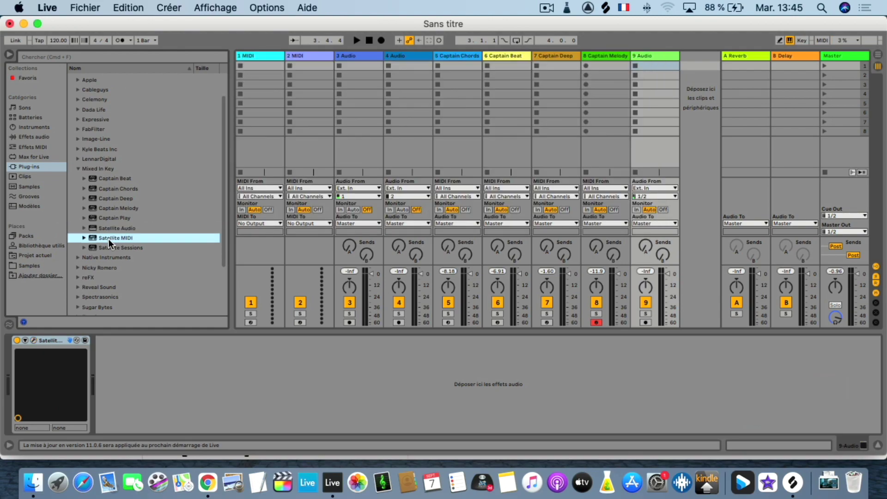
{"action": "left_click", "coordinate": [117, 228]}
{"action": "left_click", "coordinate": [115, 238]}
{"action": "left_click", "coordinate": [114, 248]}
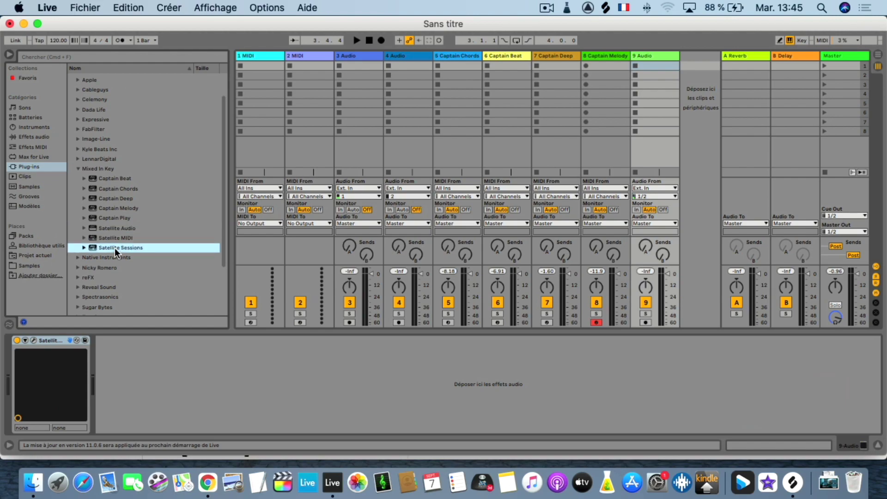
{"action": "left_click", "coordinate": [107, 227]}
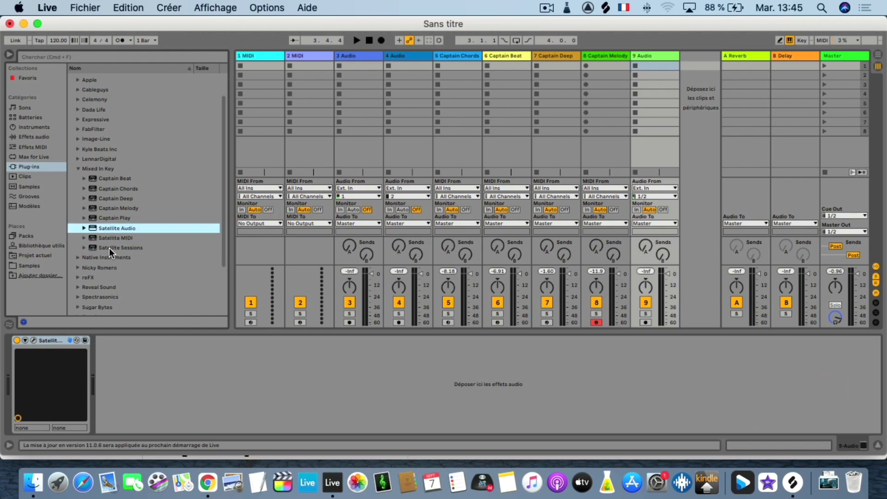
{"action": "left_click", "coordinate": [112, 237]}
Step: Collapse the Mixed In Key and Audio Units folders and expand the VST folder inside the Custom VST location
{"action": "left_click", "coordinate": [79, 169]}
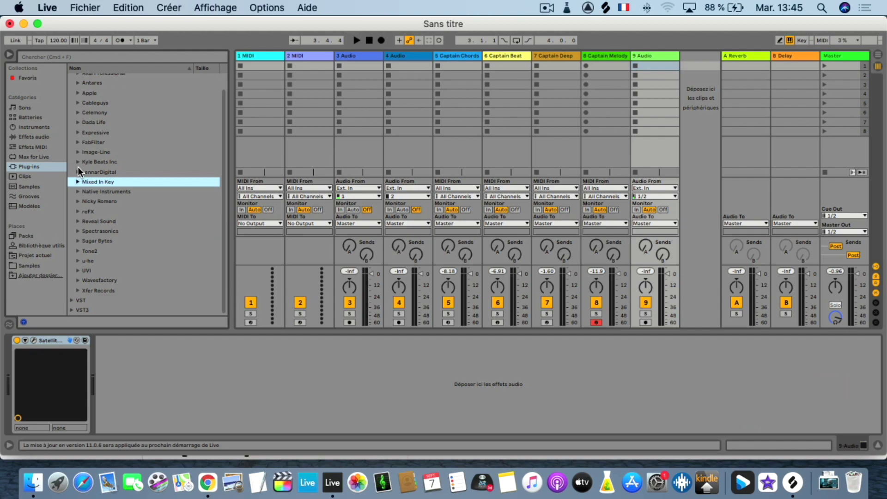
{"action": "left_click", "coordinate": [71, 78]}
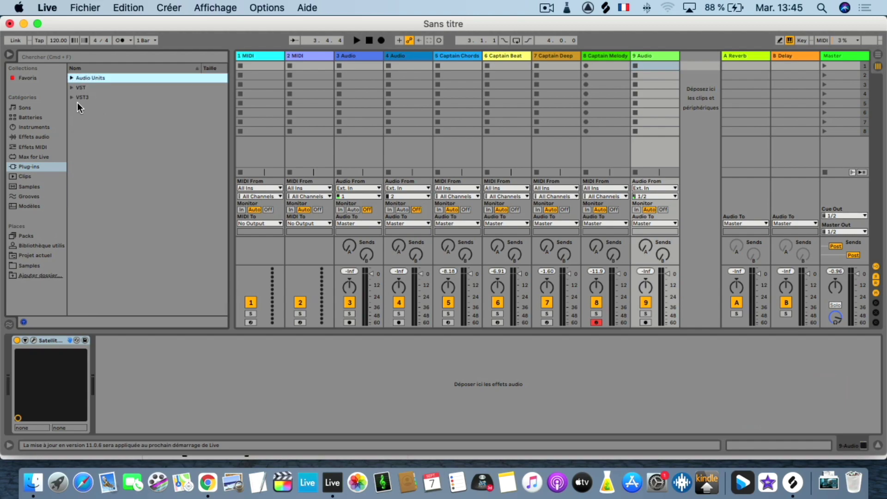
{"action": "left_click", "coordinate": [71, 88]}
{"action": "left_click", "coordinate": [77, 98]}
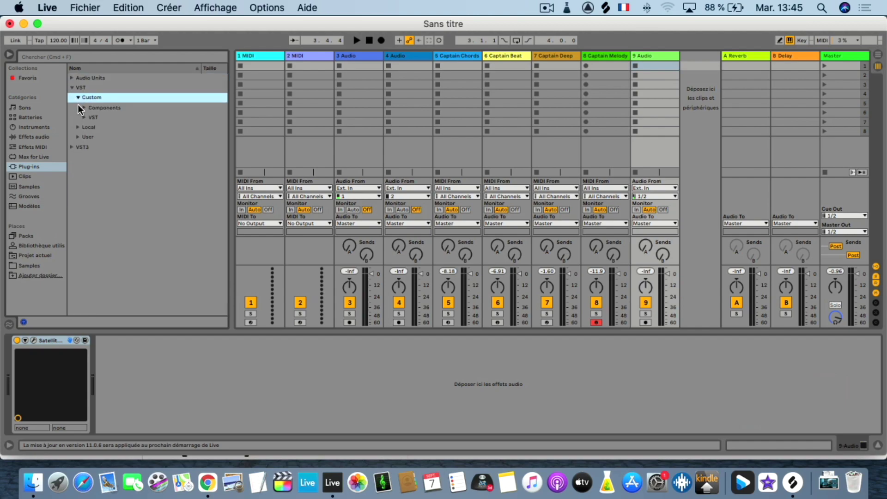
{"action": "left_click", "coordinate": [82, 108]}
{"action": "left_click", "coordinate": [83, 109]}
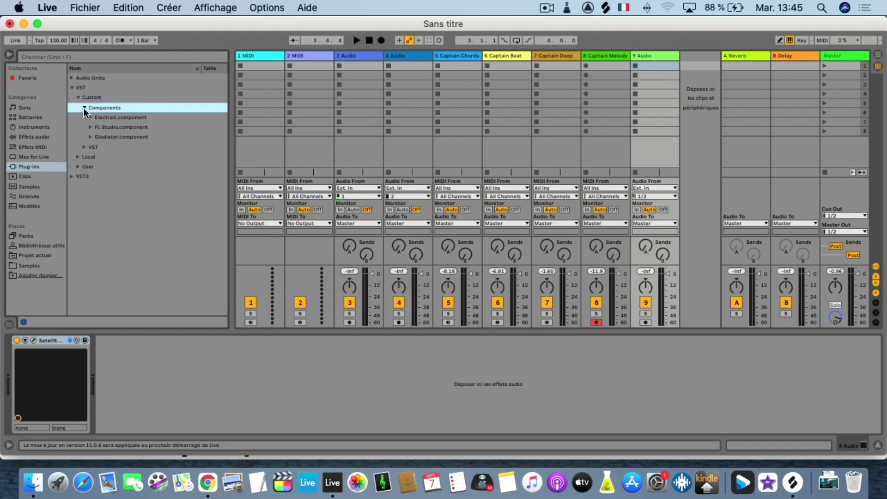
{"action": "left_click", "coordinate": [84, 147]}
{"action": "scroll", "coordinate": [109, 173], "scroll_direction": "down", "scroll_amount": 1}
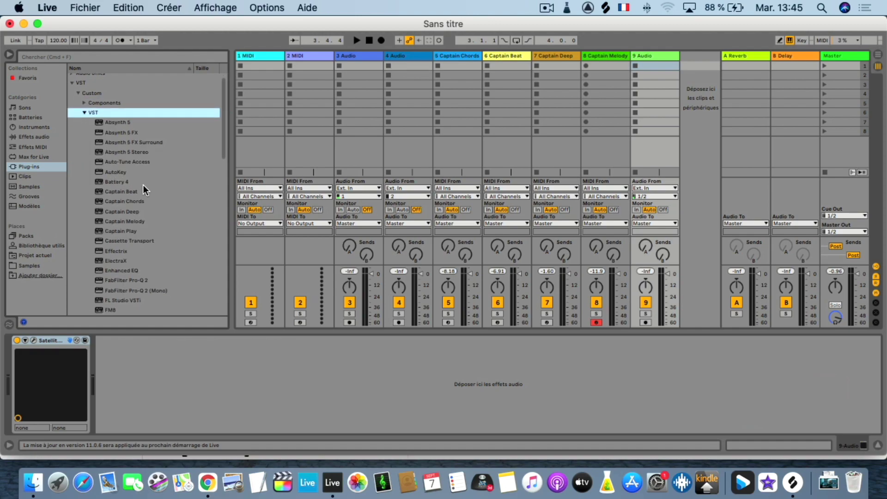
Step: Load the VST version of Captain Play on a new MIDI track and start it in A Minor
{"action": "left_click_drag", "start_coordinate": [125, 229], "coordinate": [698, 138]}
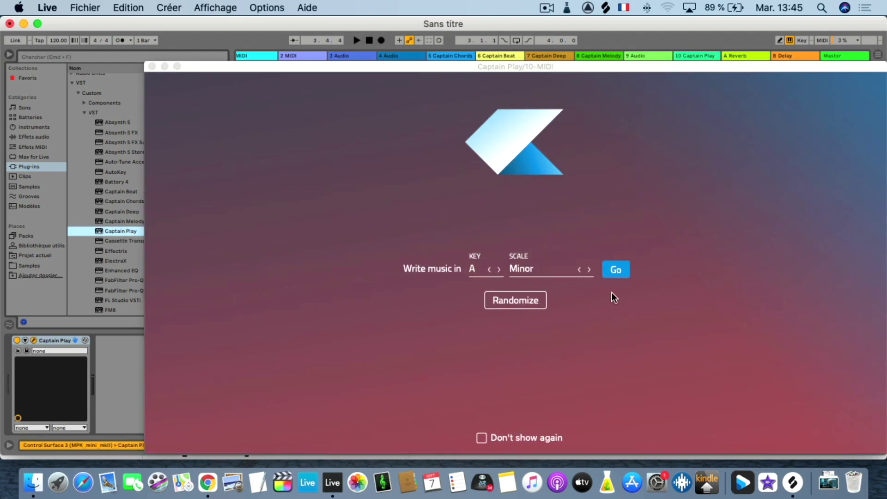
{"action": "left_click", "coordinate": [616, 270]}
{"action": "left_click", "coordinate": [500, 276]}
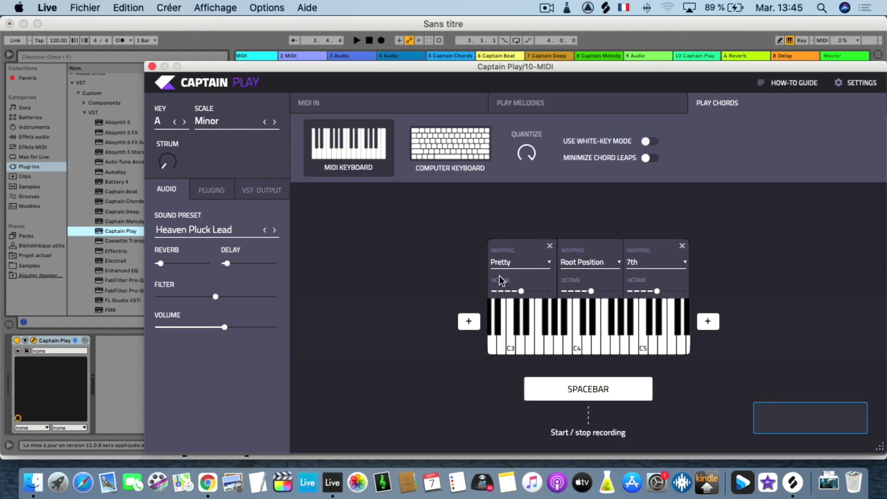
Step: Audition root-position chords of A Minor, including D min, in Captain Play with the computer keyboard
{"action": "key", "text": "f"}
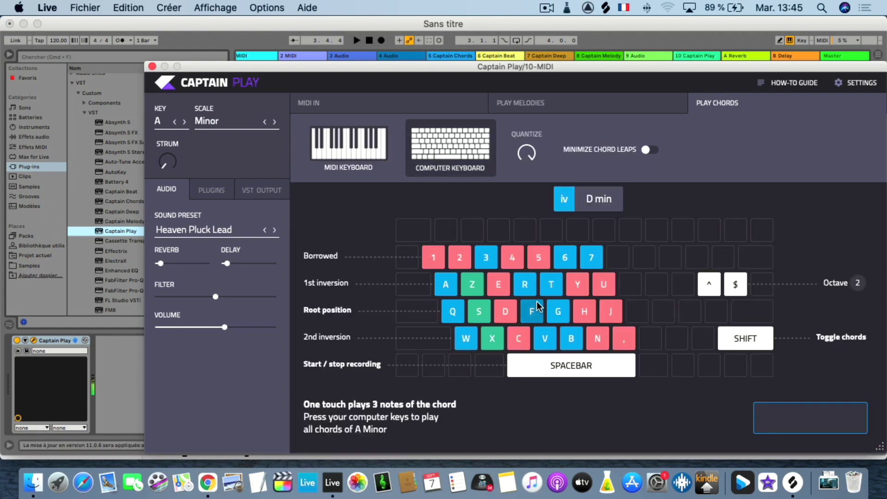
{"action": "key", "text": "d"}
{"action": "key", "text": "g"}
{"action": "key", "text": "f"}
{"action": "key", "text": "d"}
{"action": "key", "text": "g"}
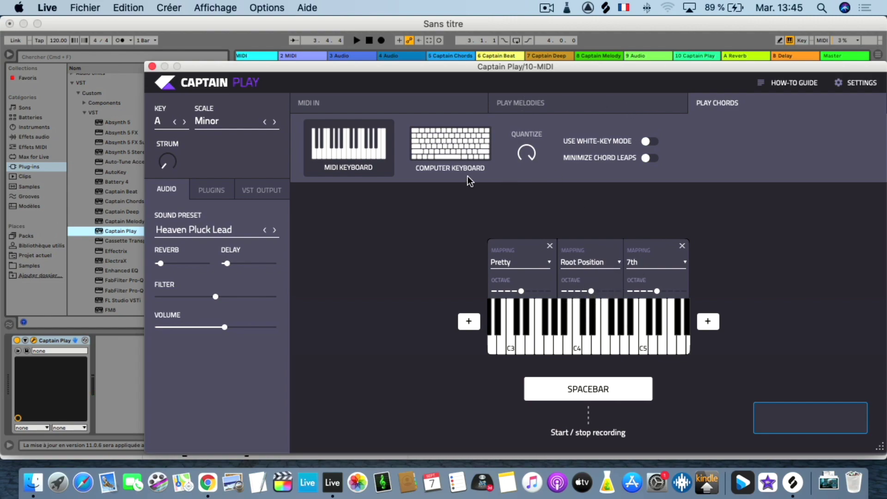
Step: Examine the VST instruments that Captain Play can host, and close its window
{"action": "left_click", "coordinate": [152, 67]}
{"action": "left_click", "coordinate": [211, 190]}
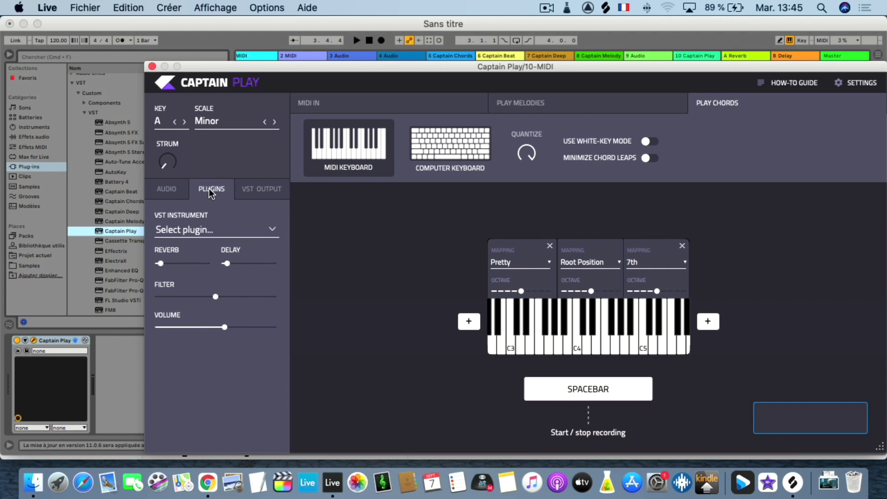
{"action": "left_click", "coordinate": [273, 231]}
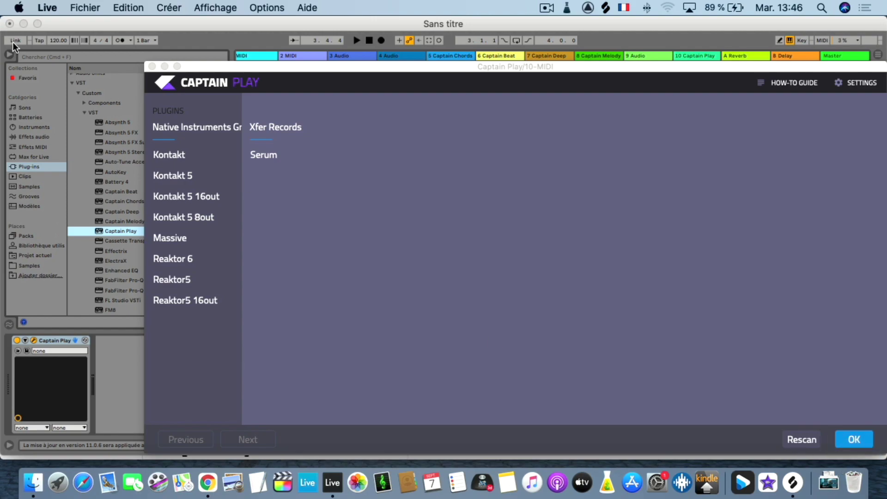
{"action": "left_click", "coordinate": [149, 67]}
Step: Review the Captain and Satellite plug-ins listed in the Custom VST folder
{"action": "left_click", "coordinate": [152, 243]}
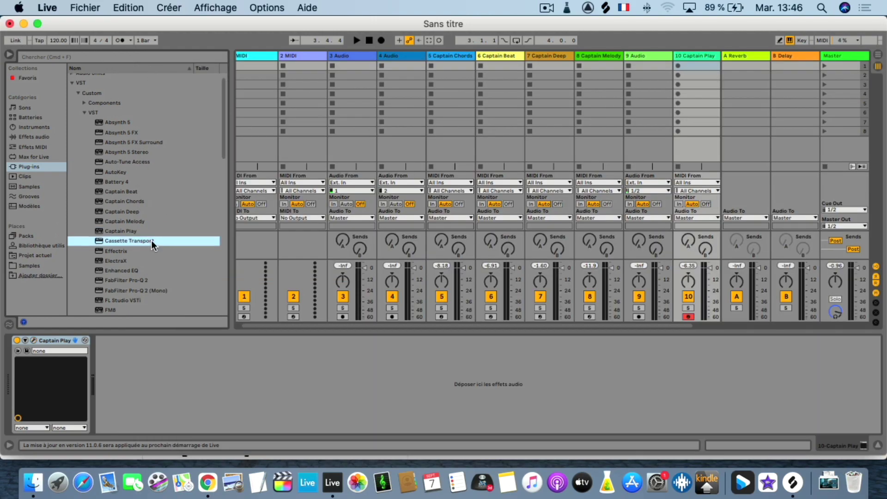
{"action": "left_click", "coordinate": [144, 222]}
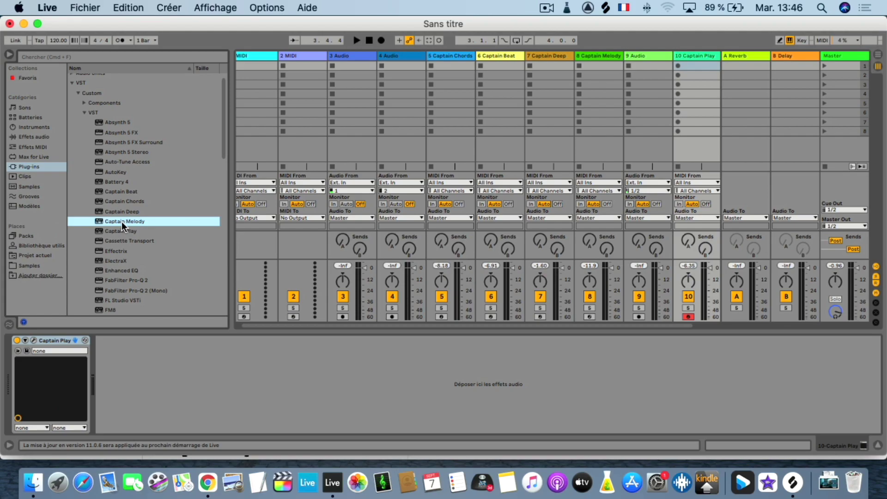
{"action": "left_click", "coordinate": [123, 202]}
{"action": "left_click", "coordinate": [124, 189]}
{"action": "scroll", "coordinate": [130, 224], "scroll_direction": "down", "scroll_amount": 2}
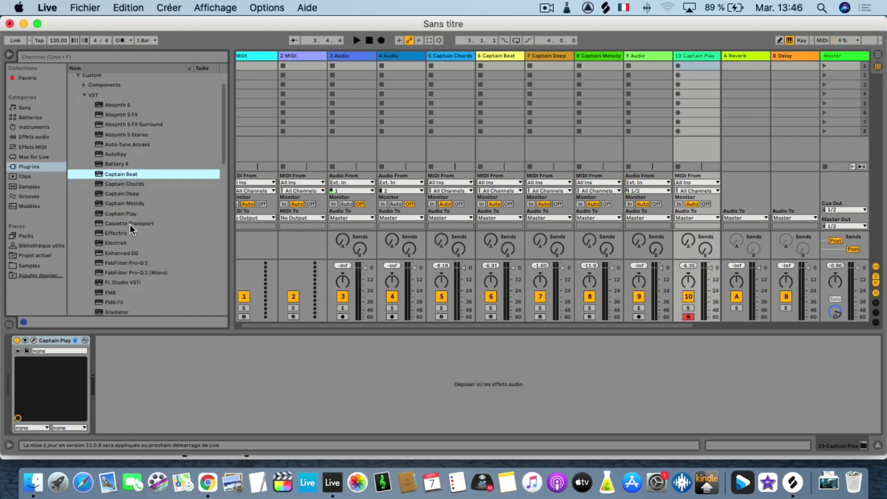
{"action": "scroll", "coordinate": [130, 224], "scroll_direction": "down", "scroll_amount": 15}
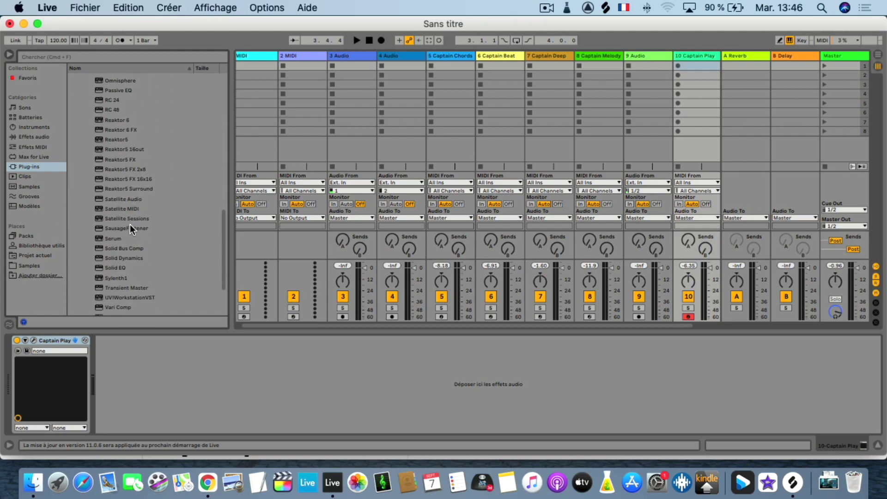
{"action": "scroll", "coordinate": [129, 223], "scroll_direction": "up", "scroll_amount": 15}
Step: Collapse the Custom VST list and review the Captain plug-ins in the Local VST folder
{"action": "left_click", "coordinate": [88, 117]}
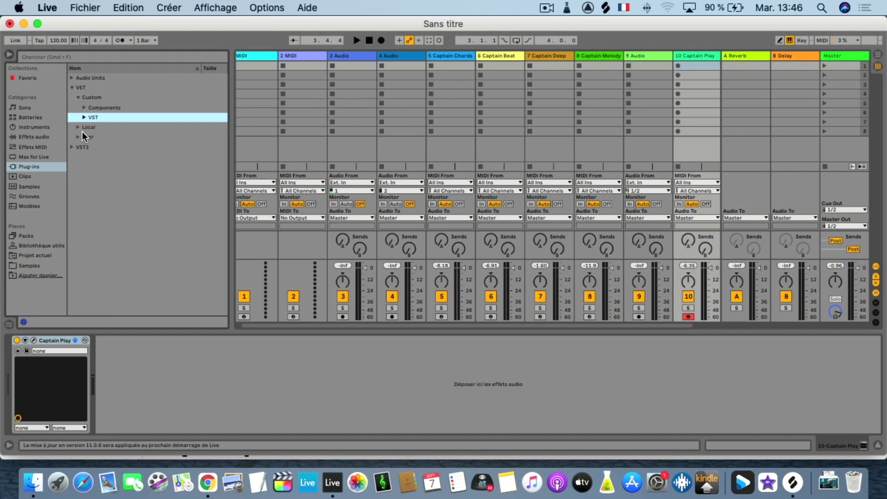
{"action": "left_click", "coordinate": [80, 127]}
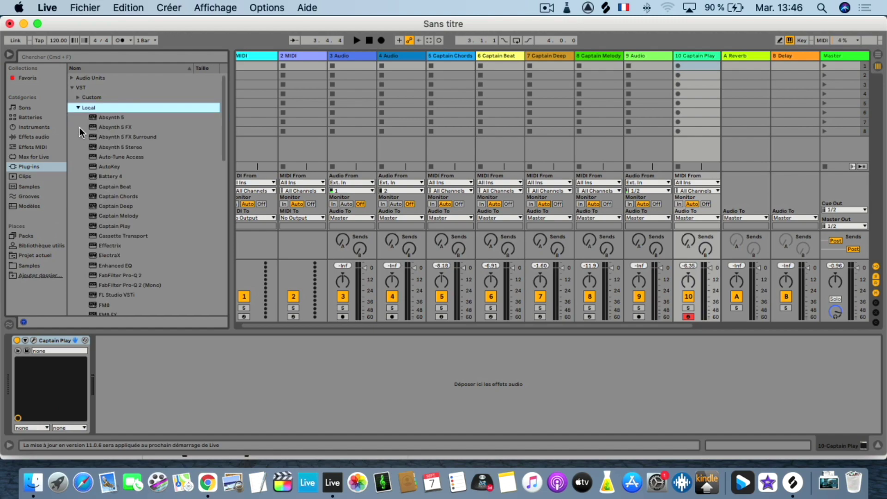
{"action": "left_click", "coordinate": [131, 223]}
{"action": "left_click", "coordinate": [136, 215]}
{"action": "left_click", "coordinate": [137, 205]}
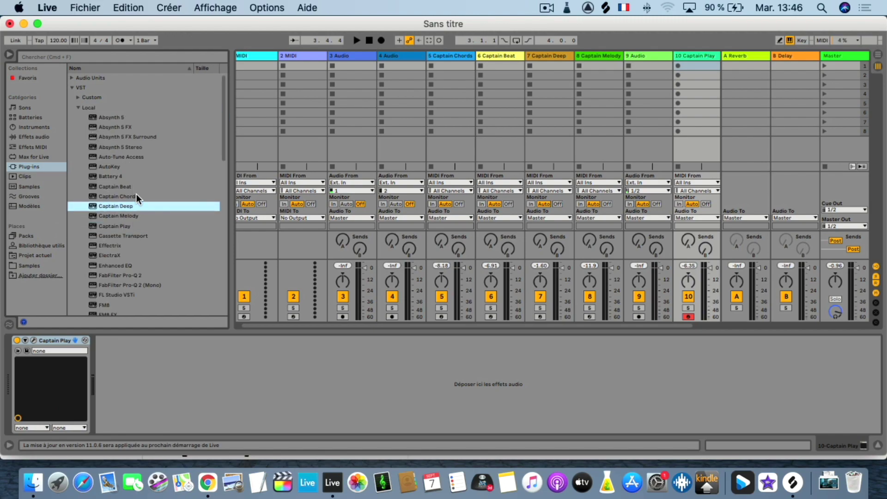
{"action": "left_click", "coordinate": [137, 196]}
{"action": "left_click", "coordinate": [137, 187]}
{"action": "left_click", "coordinate": [131, 228]}
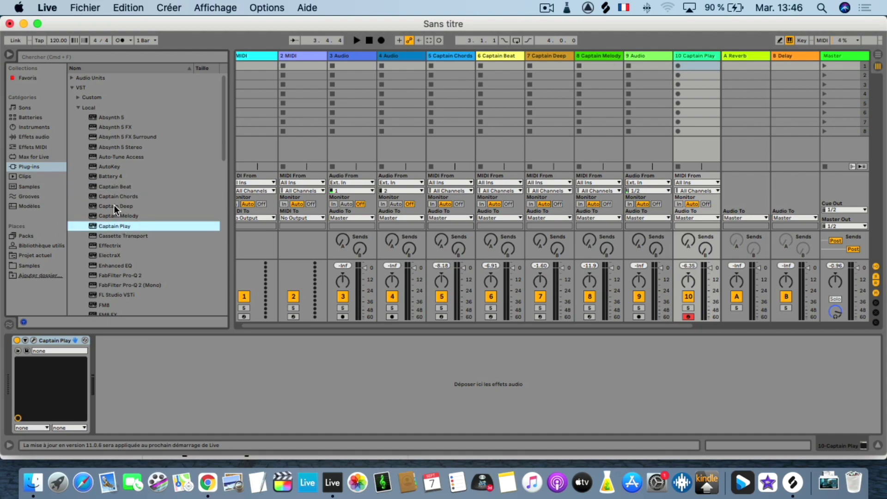
Step: Check the User VST folder, collapse the VST listings and select the Captain Chords track
{"action": "left_click", "coordinate": [76, 107]}
{"action": "left_click", "coordinate": [78, 118]}
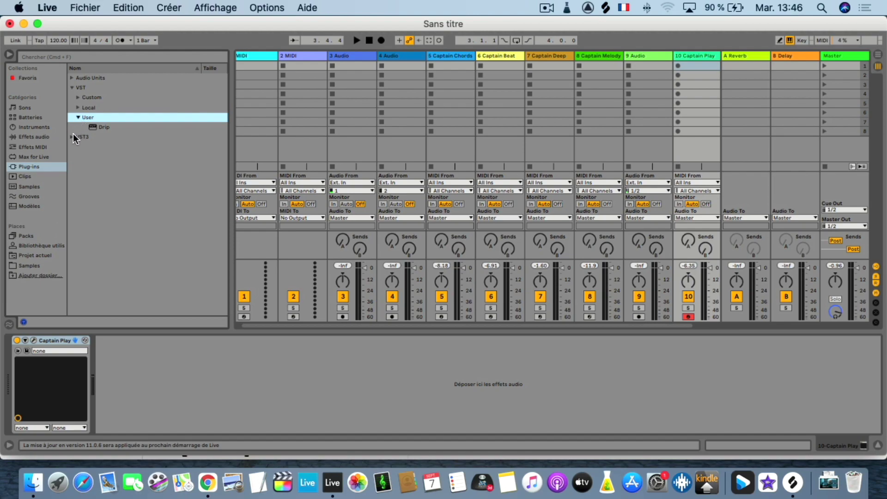
{"action": "left_click", "coordinate": [73, 137]}
{"action": "left_click", "coordinate": [70, 98]}
{"action": "left_click", "coordinate": [444, 52]}
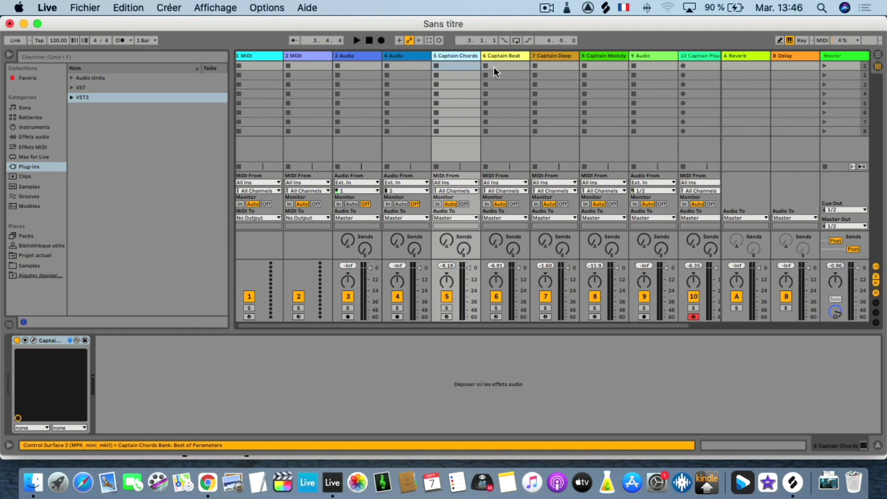
{"action": "scroll", "coordinate": [494, 68], "scroll_direction": "right", "scroll_amount": 2}
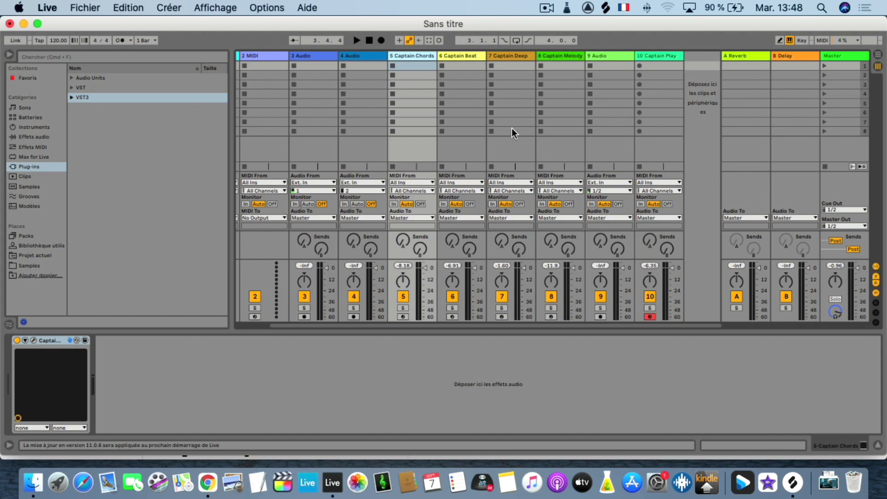
Step: Switch to Google Chrome and search Google for "captain chords" in a new tab
{"action": "left_click", "coordinate": [208, 483]}
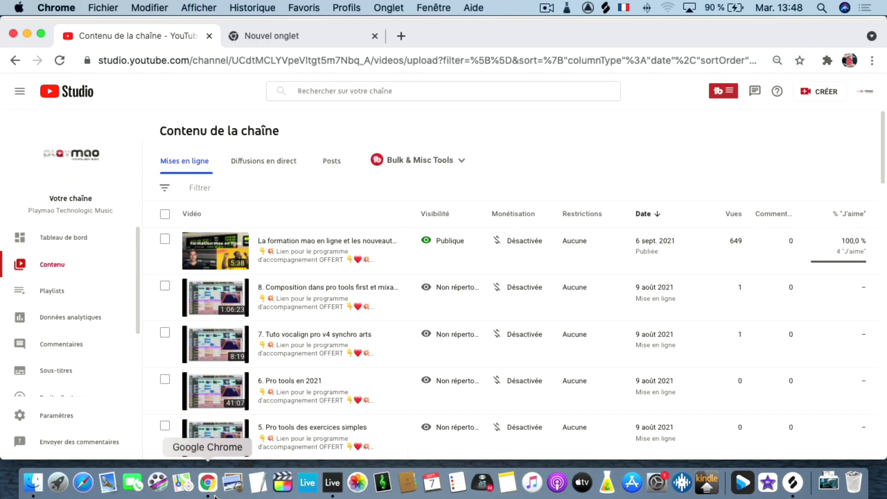
{"action": "left_click", "coordinate": [402, 36]}
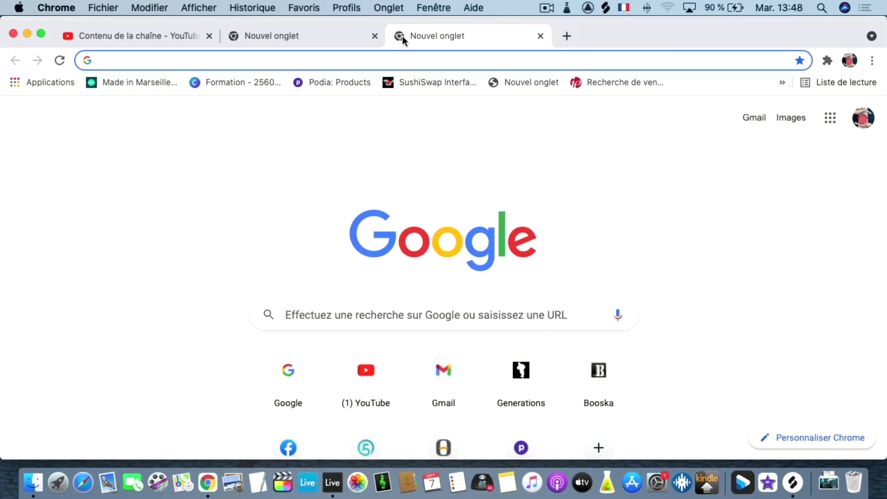
{"action": "type", "text": "captain "}
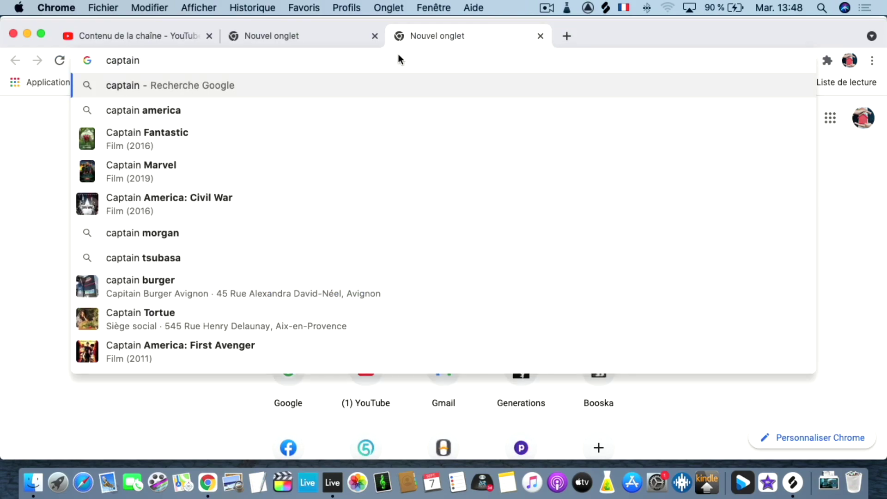
{"action": "type", "text": "chords"}
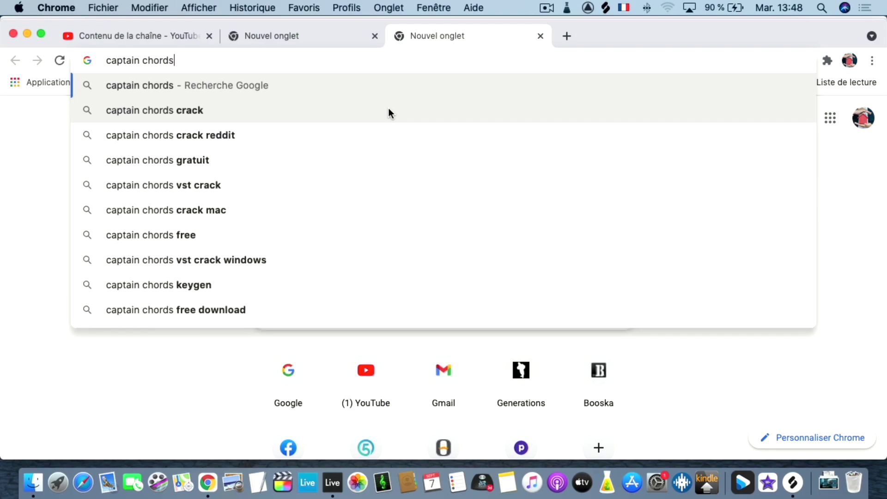
{"action": "key", "text": "Down"}
{"action": "key", "text": "Down"}
{"action": "key", "text": "Up"}
{"action": "key", "text": "Up"}
{"action": "key", "text": "Up"}
{"action": "key", "text": "Down"}
{"action": "key", "text": "Return"}
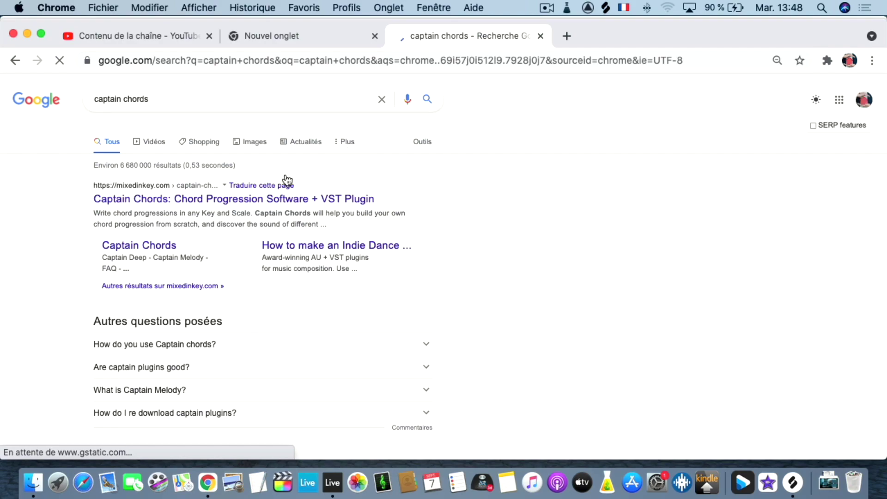
Step: Open the Captain Chords product page on mixedinkey.com and examine the bundle offer, included plug-ins and feature descriptions
{"action": "left_click", "coordinate": [207, 202]}
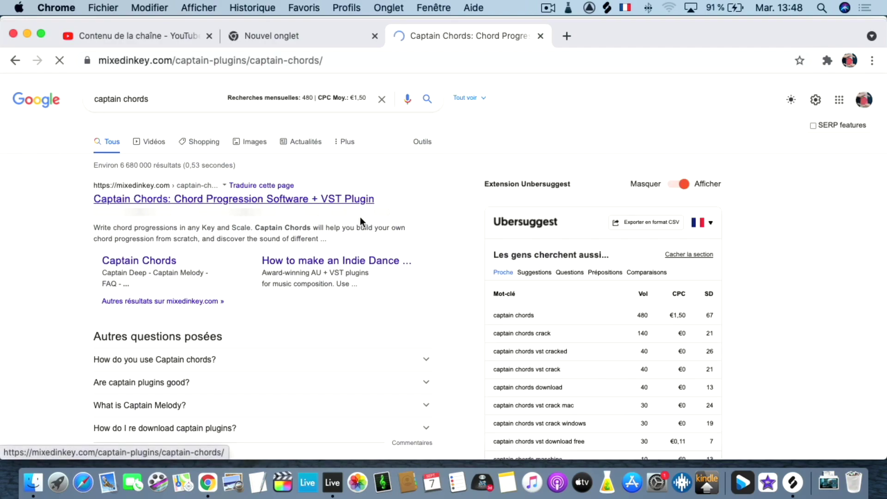
{"action": "scroll", "coordinate": [625, 217], "scroll_direction": "down", "scroll_amount": 15}
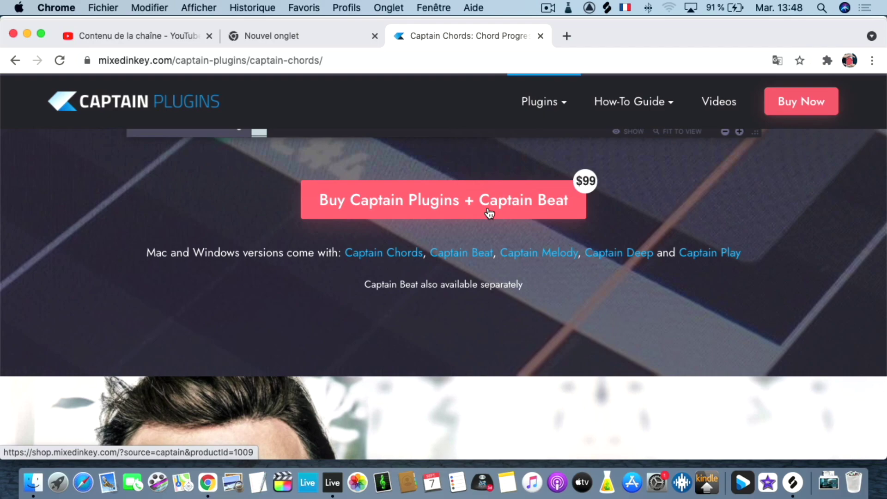
{"action": "scroll", "coordinate": [489, 212], "scroll_direction": "down", "scroll_amount": 4}
{"action": "scroll", "coordinate": [489, 213], "scroll_direction": "up", "scroll_amount": 2}
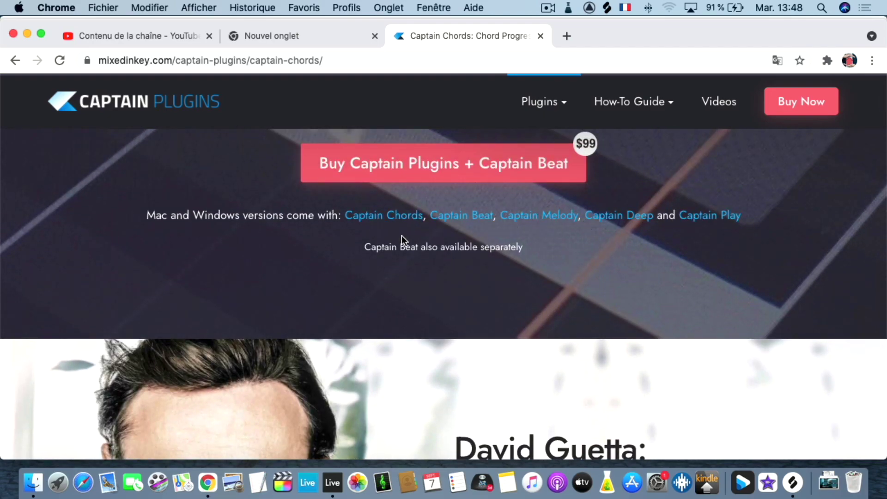
{"action": "scroll", "coordinate": [403, 236], "scroll_direction": "down", "scroll_amount": 15}
{"action": "scroll", "coordinate": [411, 238], "scroll_direction": "down", "scroll_amount": 20}
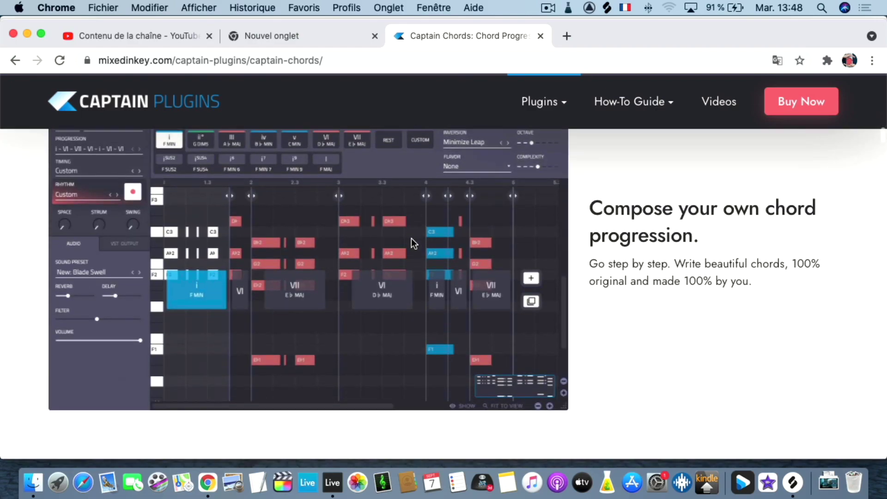
{"action": "scroll", "coordinate": [411, 238], "scroll_direction": "up", "scroll_amount": 5}
{"action": "scroll", "coordinate": [412, 237], "scroll_direction": "down", "scroll_amount": 14}
{"action": "scroll", "coordinate": [411, 238], "scroll_direction": "down", "scroll_amount": 12}
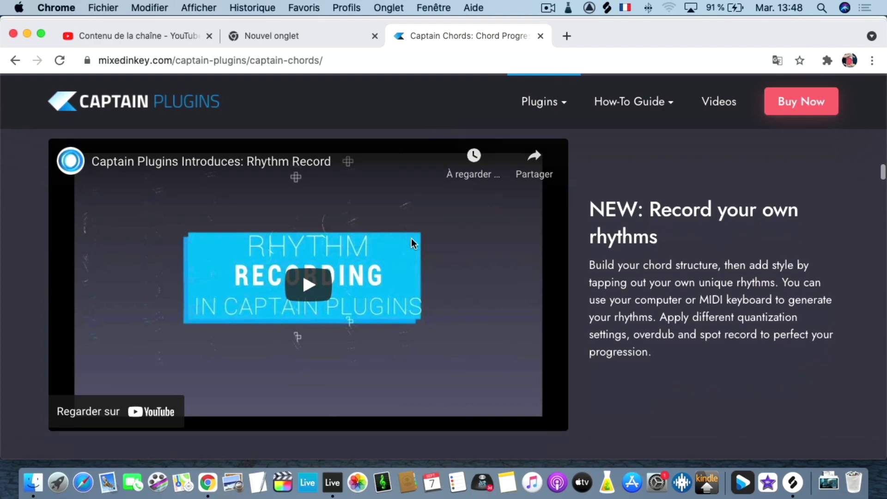
Step: Examine the Captain Chords feature sections on rhythm recording, Space Knob, strumming, built-in sounds and using multiple Captains together
{"action": "scroll", "coordinate": [411, 237], "scroll_direction": "down", "scroll_amount": 12}
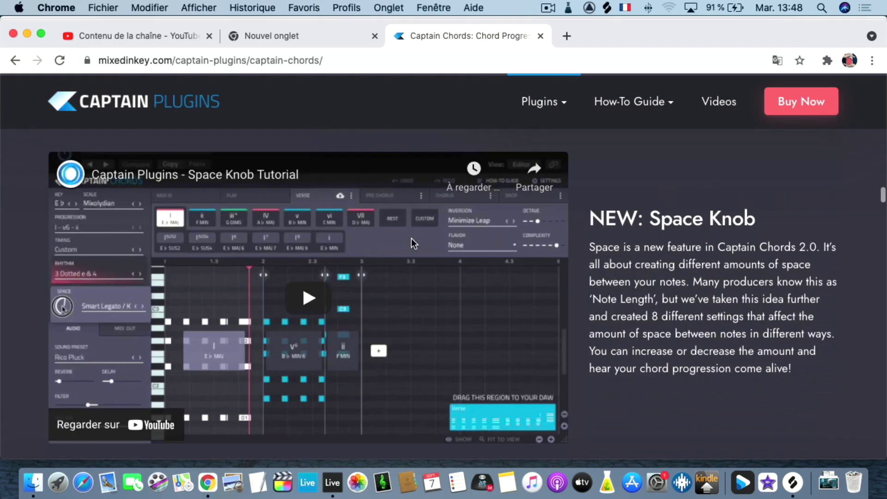
{"action": "scroll", "coordinate": [413, 245], "scroll_direction": "down", "scroll_amount": 12}
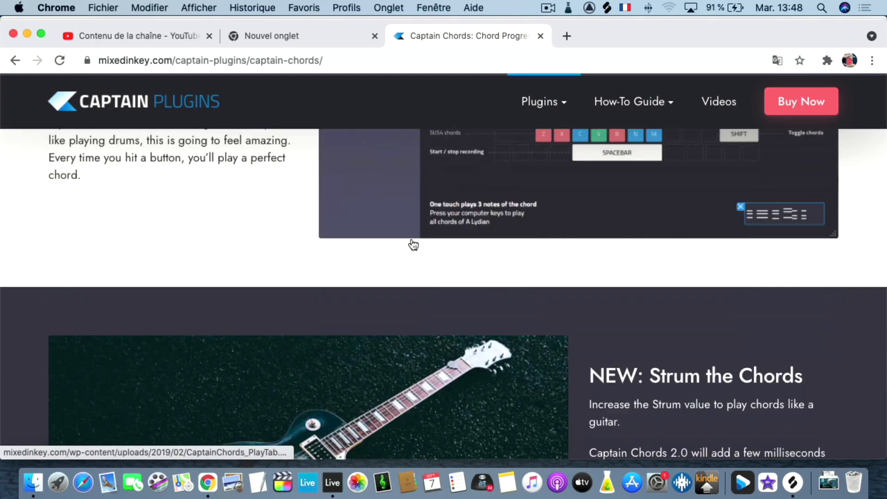
{"action": "scroll", "coordinate": [413, 245], "scroll_direction": "down", "scroll_amount": 12}
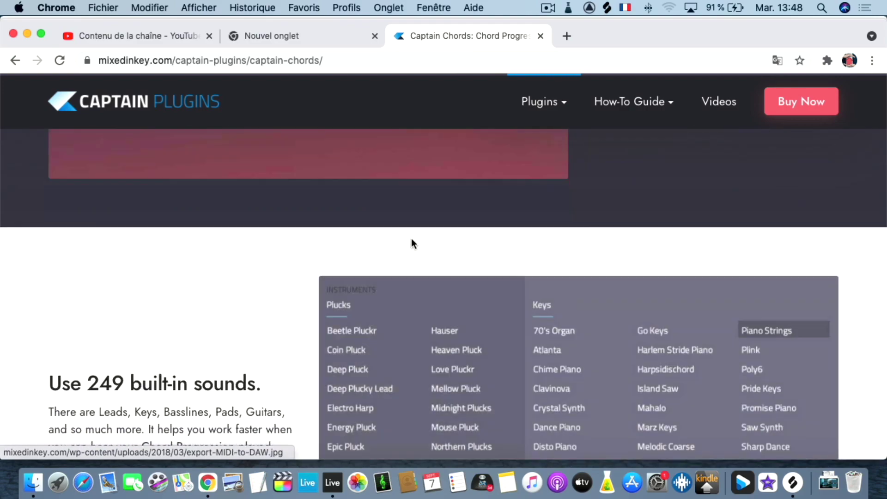
{"action": "scroll", "coordinate": [413, 245], "scroll_direction": "down", "scroll_amount": 6}
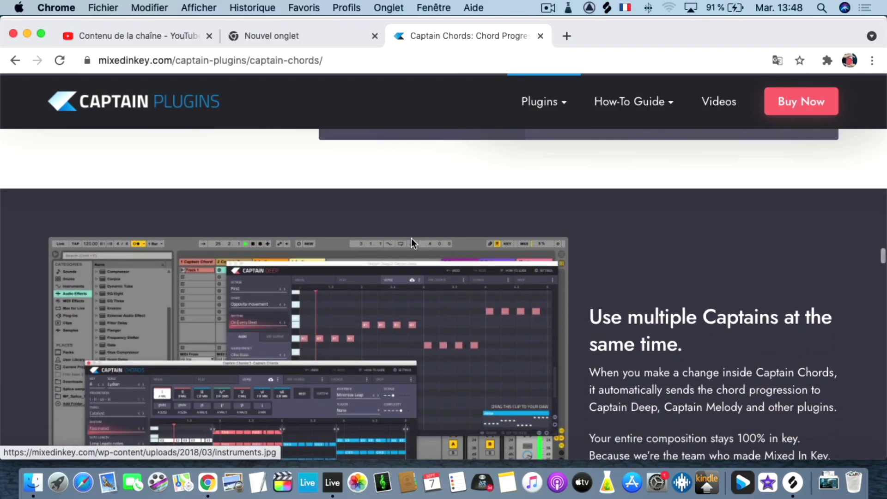
{"action": "scroll", "coordinate": [413, 245], "scroll_direction": "up", "scroll_amount": 3}
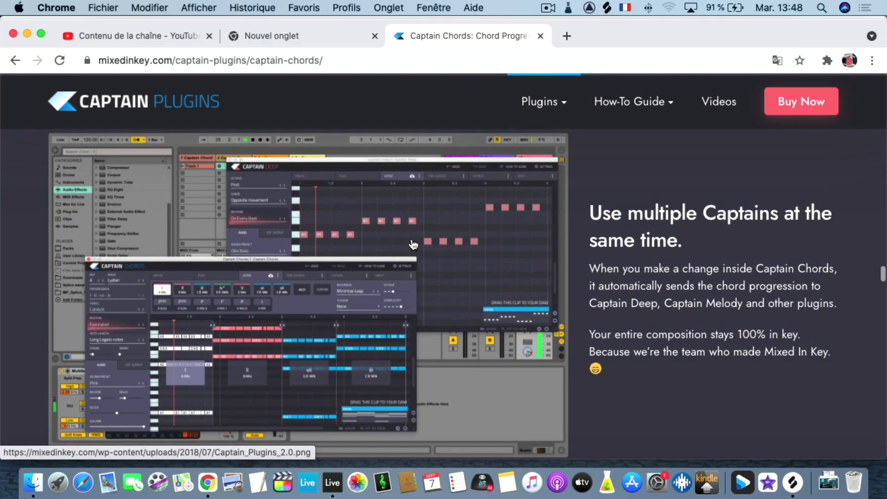
{"action": "scroll", "coordinate": [413, 244], "scroll_direction": "down", "scroll_amount": 15}
{"action": "scroll", "coordinate": [411, 237], "scroll_direction": "up", "scroll_amount": 5}
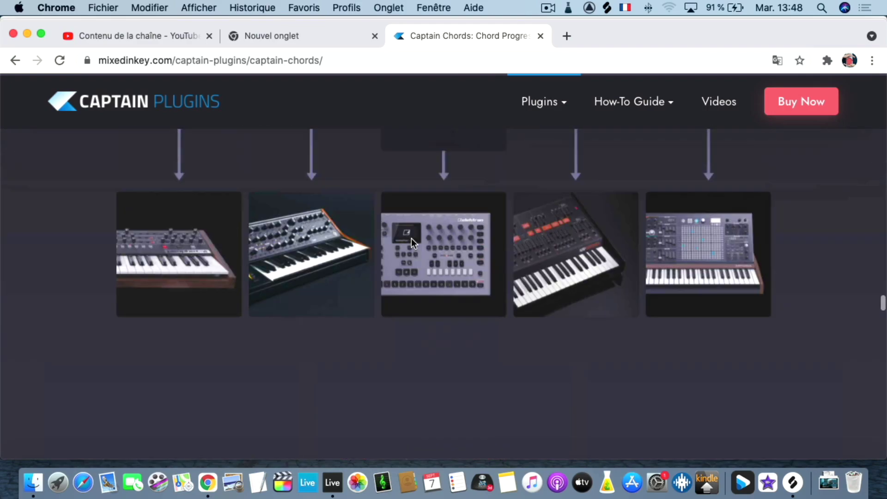
{"action": "scroll", "coordinate": [411, 238], "scroll_direction": "down", "scroll_amount": 3}
Step: Review the artist quotes and magazine ratings, and return to the introduction and plug-in preview at the start of the page
{"action": "scroll", "coordinate": [412, 238], "scroll_direction": "down", "scroll_amount": 15}
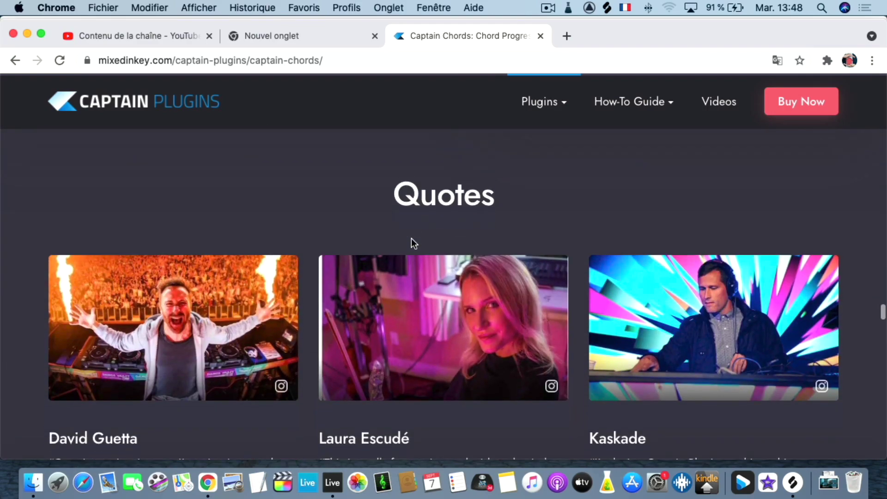
{"action": "scroll", "coordinate": [411, 237], "scroll_direction": "down", "scroll_amount": 15}
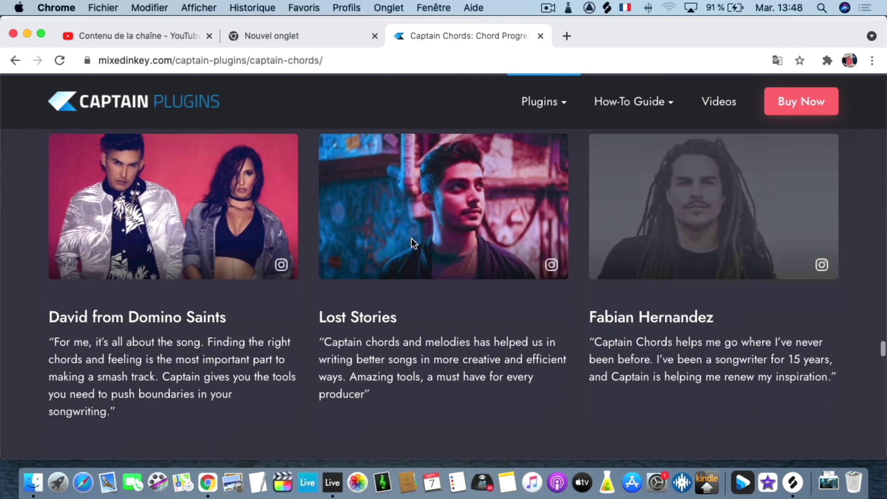
{"action": "scroll", "coordinate": [411, 239], "scroll_direction": "down", "scroll_amount": 5}
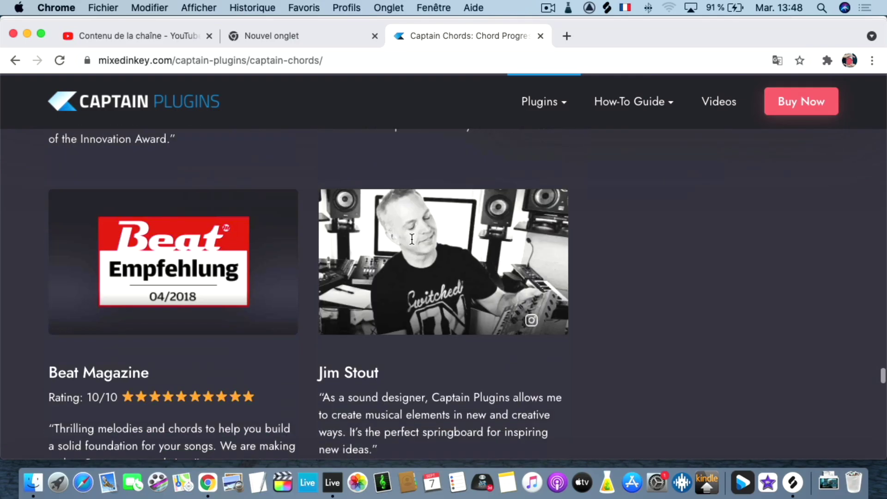
{"action": "scroll", "coordinate": [411, 238], "scroll_direction": "up", "scroll_amount": 20}
{"action": "scroll", "coordinate": [412, 239], "scroll_direction": "up", "scroll_amount": 20}
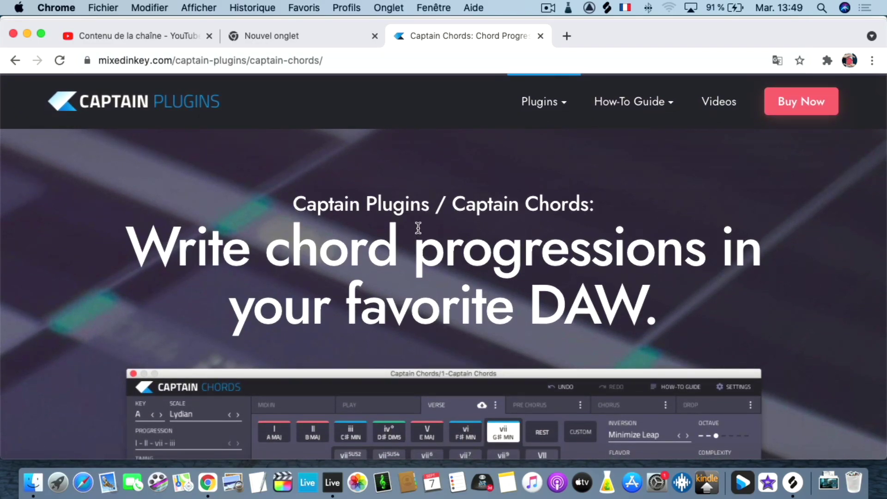
{"action": "scroll", "coordinate": [407, 221], "scroll_direction": "down", "scroll_amount": 1}
{"action": "scroll", "coordinate": [407, 221], "scroll_direction": "down", "scroll_amount": 3}
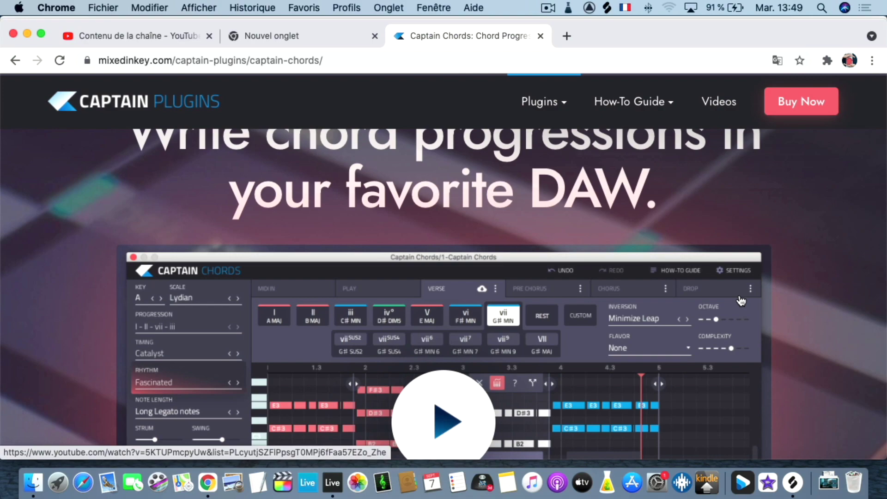
{"action": "scroll", "coordinate": [437, 375], "scroll_direction": "down", "scroll_amount": 3}
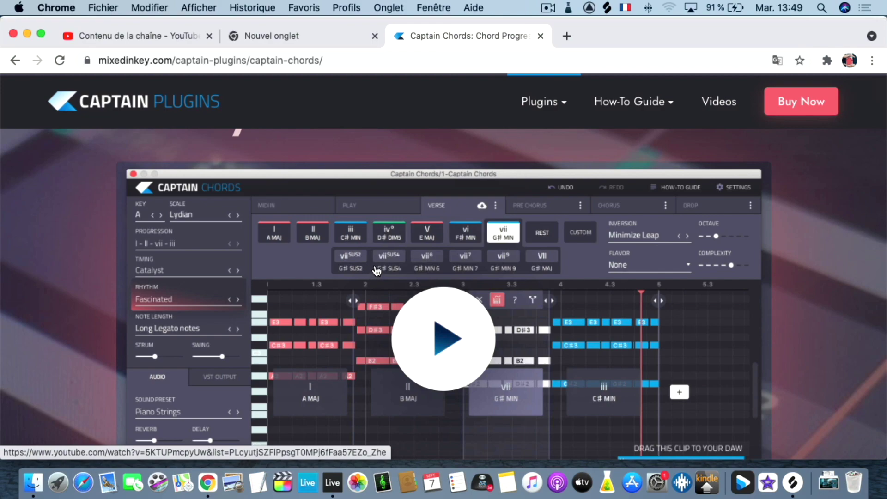
Step: Open playmao.fr in a new tab and look through its home page articles
{"action": "left_click", "coordinate": [566, 36]}
{"action": "type", "text": "play"}
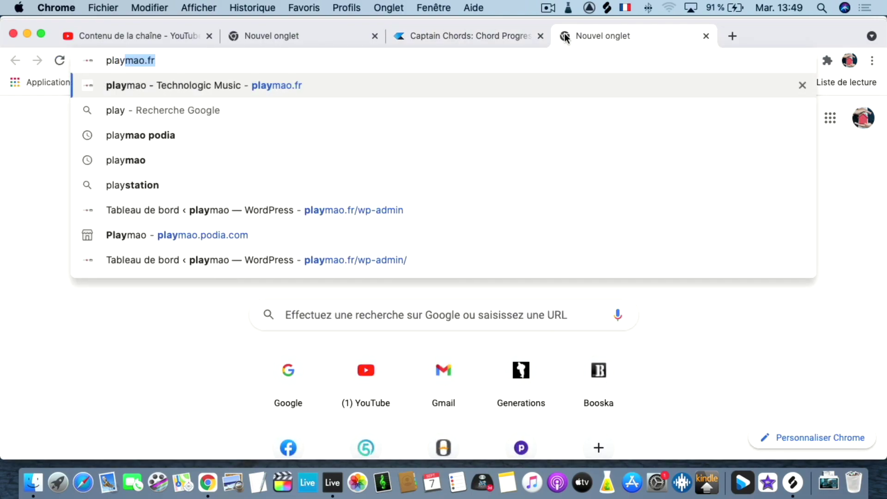
{"action": "key", "text": "Return"}
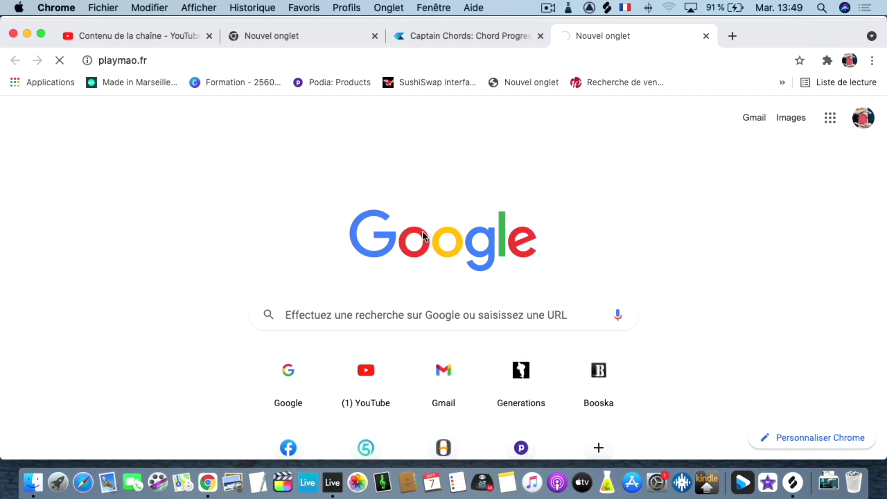
{"action": "scroll", "coordinate": [507, 310], "scroll_direction": "down", "scroll_amount": 5}
{"action": "scroll", "coordinate": [507, 309], "scroll_direction": "down", "scroll_amount": 20}
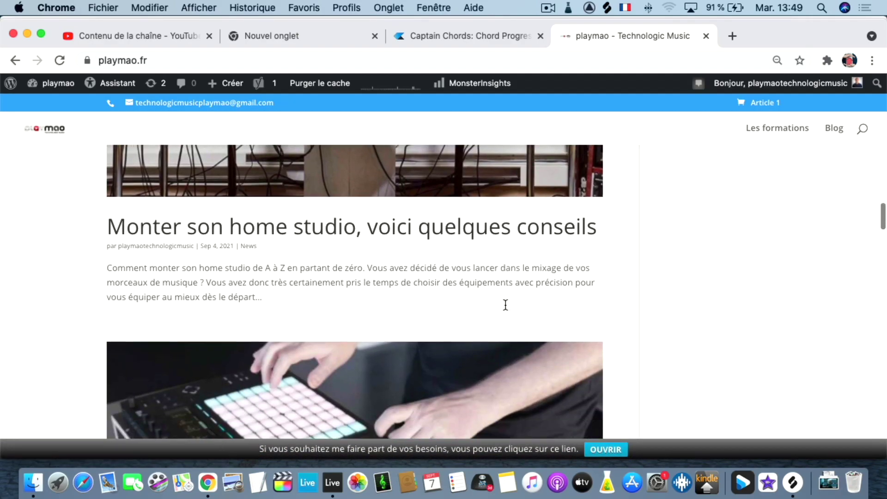
{"action": "scroll", "coordinate": [505, 304], "scroll_direction": "up", "scroll_amount": 15}
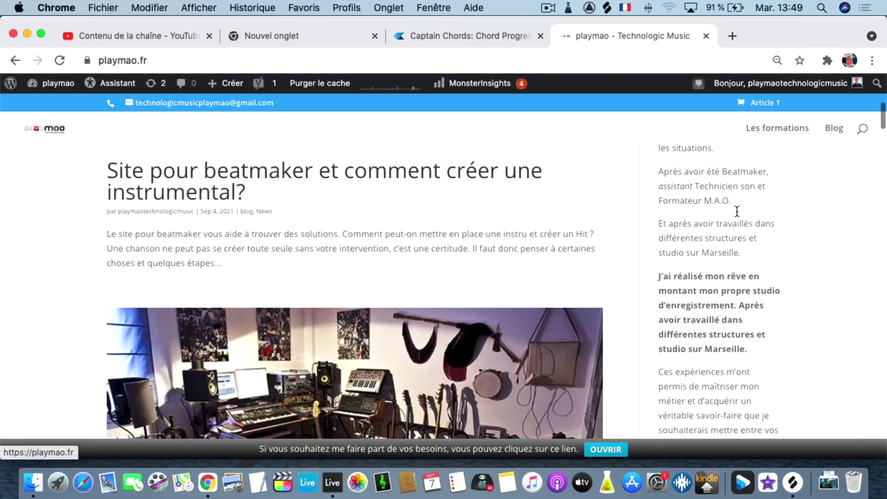
{"action": "scroll", "coordinate": [737, 211], "scroll_direction": "up", "scroll_amount": 3}
Step: Open the training catalogue at playmao.podia.com from the site and review the offered courses
{"action": "left_click", "coordinate": [462, 434]}
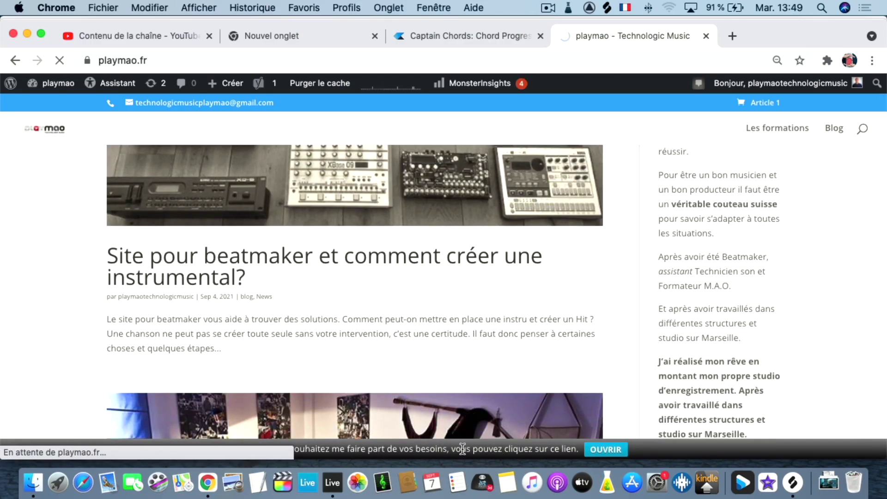
{"action": "scroll", "coordinate": [396, 309], "scroll_direction": "down", "scroll_amount": 4}
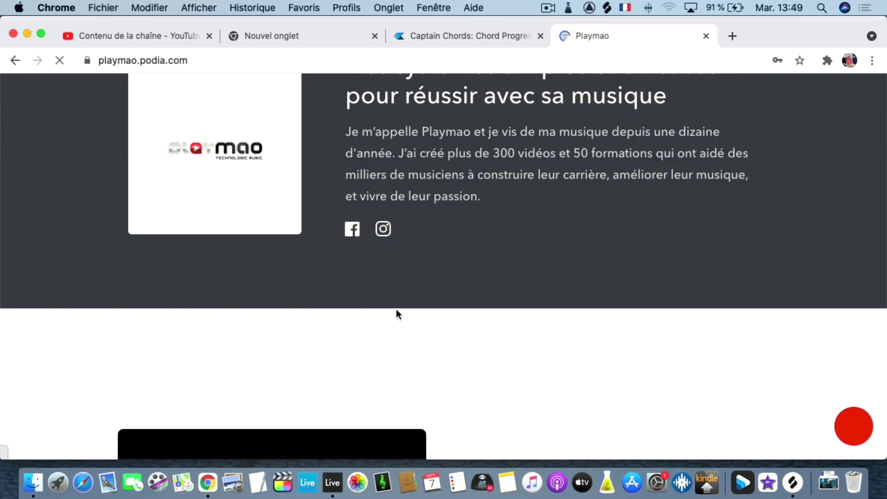
{"action": "scroll", "coordinate": [396, 312], "scroll_direction": "down", "scroll_amount": 20}
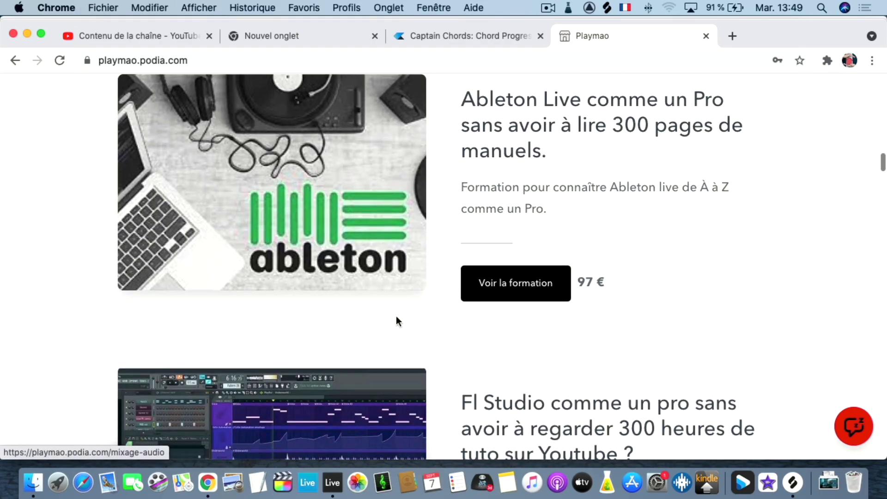
{"action": "scroll", "coordinate": [396, 321], "scroll_direction": "up", "scroll_amount": 12}
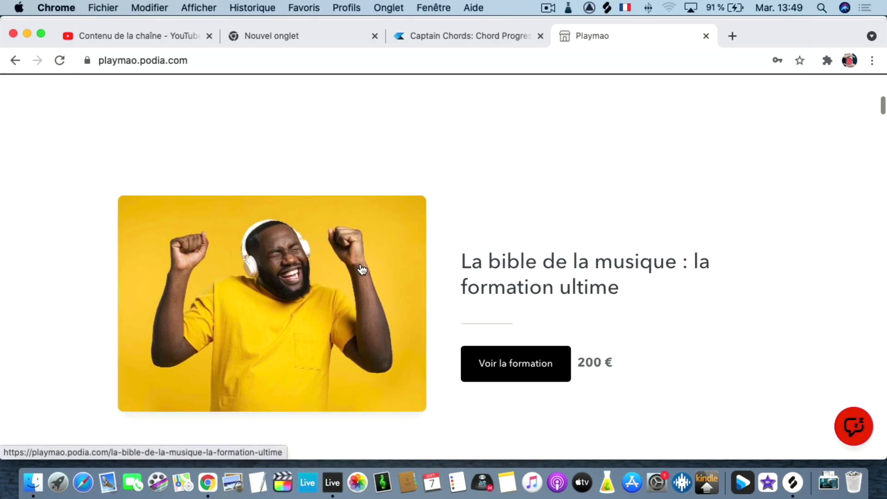
Step: Open the course "La bible de la musique : la formation ultime" and examine its offer and description
{"action": "left_click", "coordinate": [384, 295]}
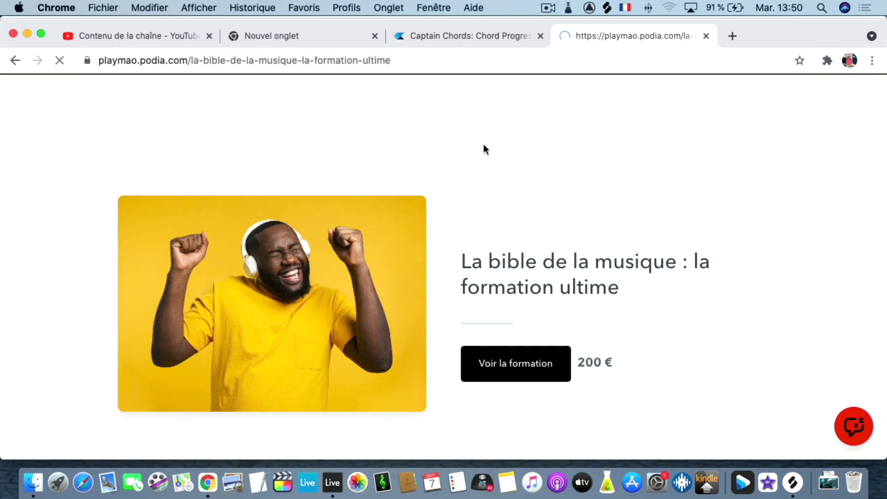
{"action": "scroll", "coordinate": [475, 159], "scroll_direction": "down", "scroll_amount": 3}
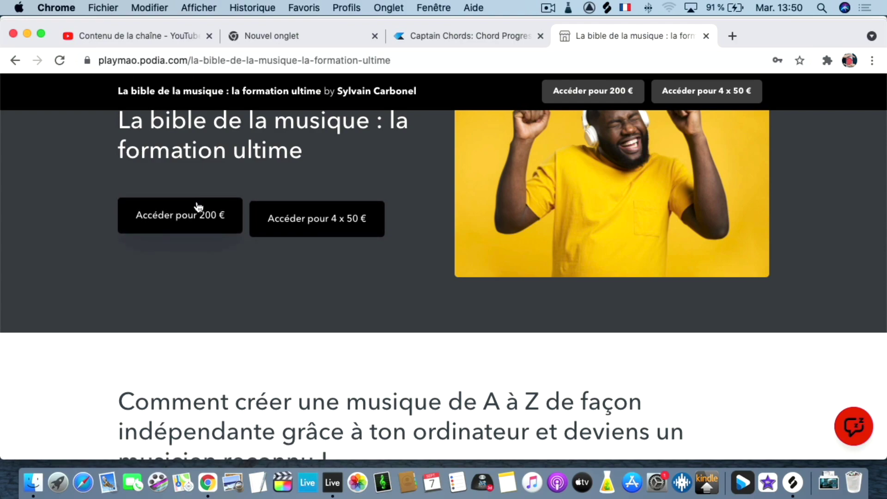
{"action": "scroll", "coordinate": [494, 159], "scroll_direction": "down", "scroll_amount": 20}
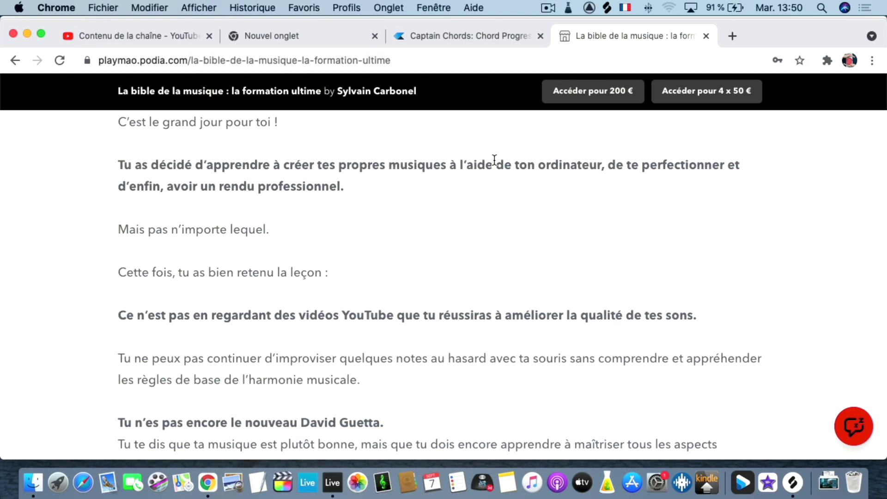
{"action": "scroll", "coordinate": [493, 159], "scroll_direction": "up", "scroll_amount": 20}
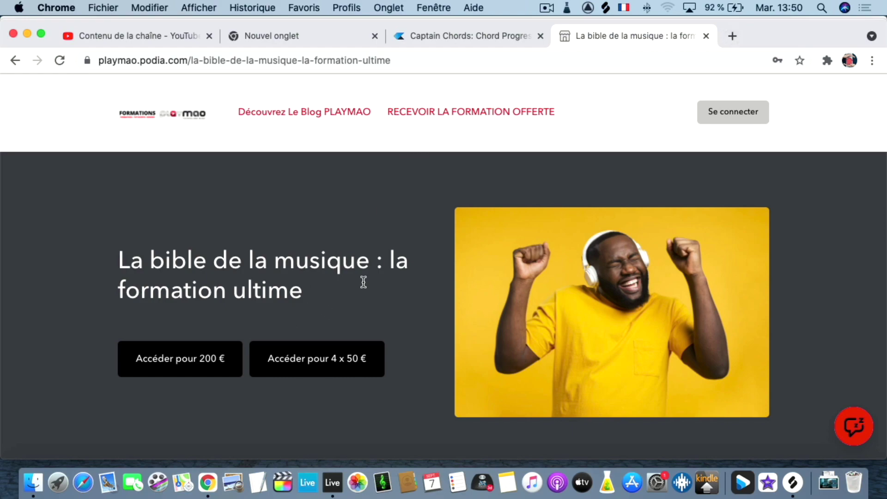
Step: Open and close an empty tab, and return to the Captain Chords product page
{"action": "left_click", "coordinate": [732, 37]}
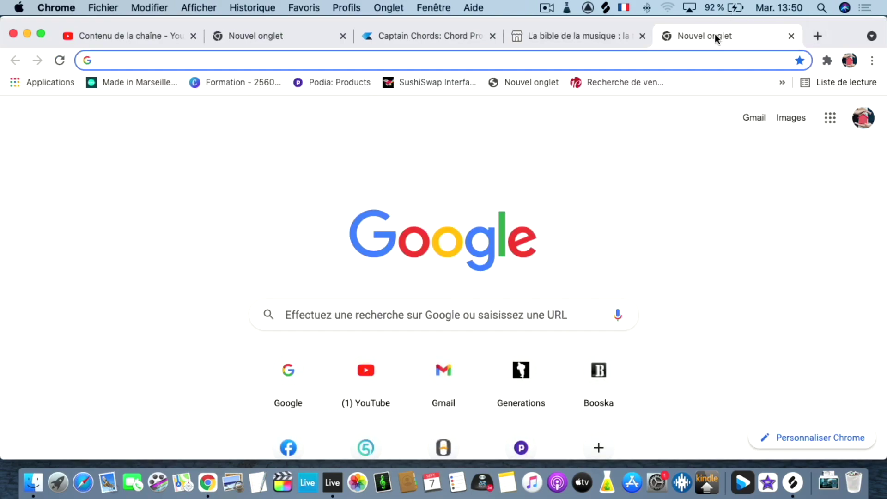
{"action": "left_click", "coordinate": [634, 41]}
{"action": "left_click", "coordinate": [408, 37]}
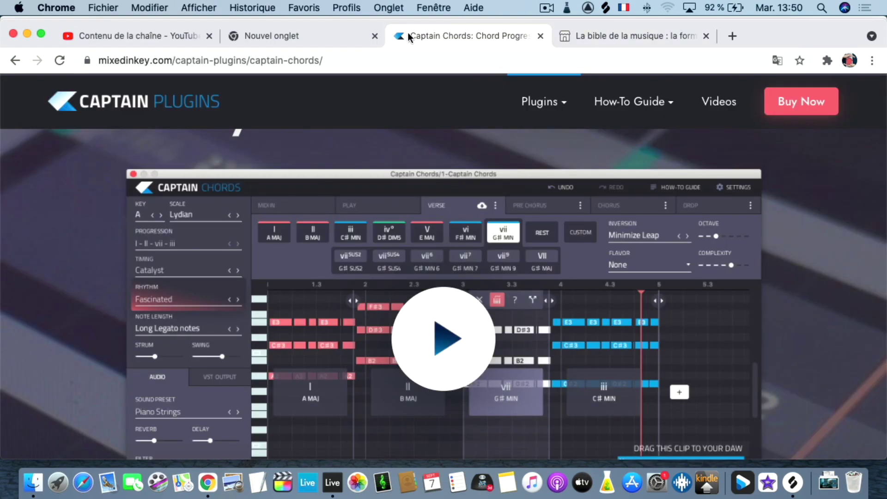